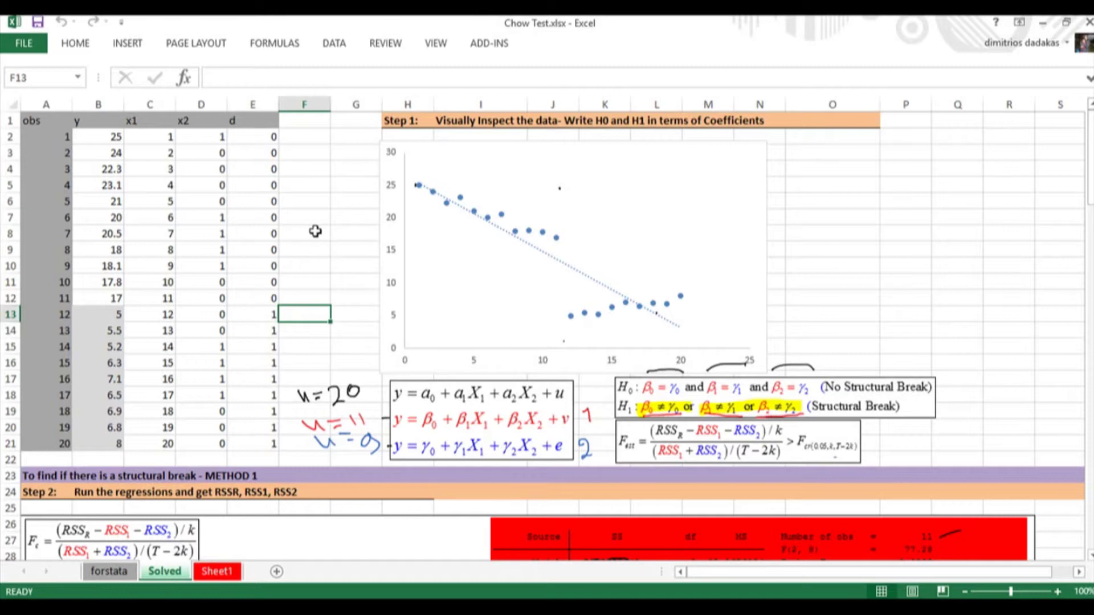
# - Switch from the Excel workbook to the SPSS Data Editor
pyautogui.scroll(-1, 312, 231)
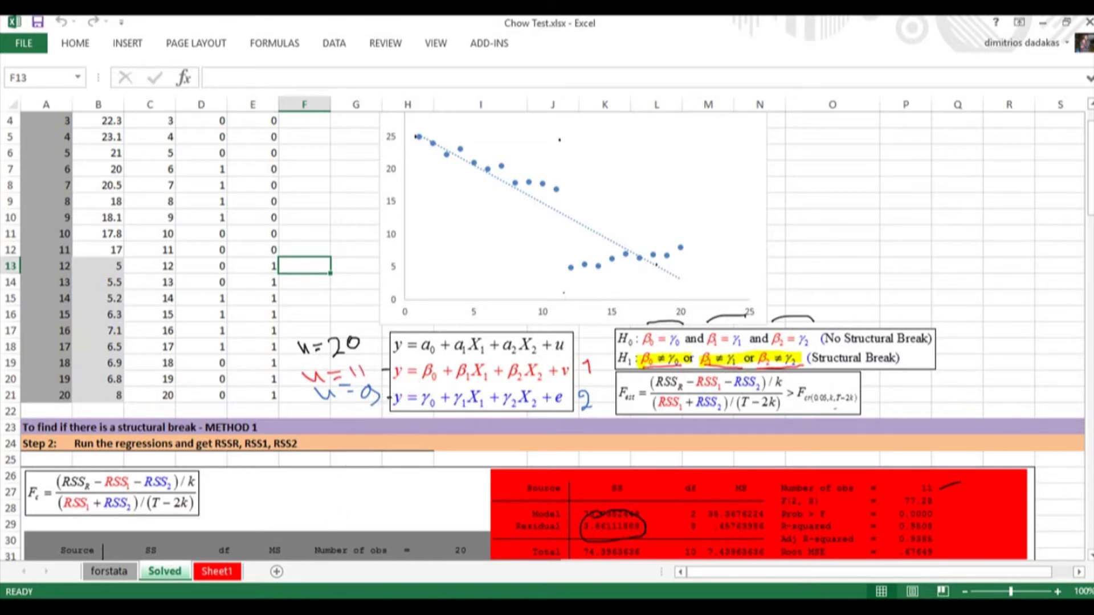
pyautogui.moveTo(335, 607)
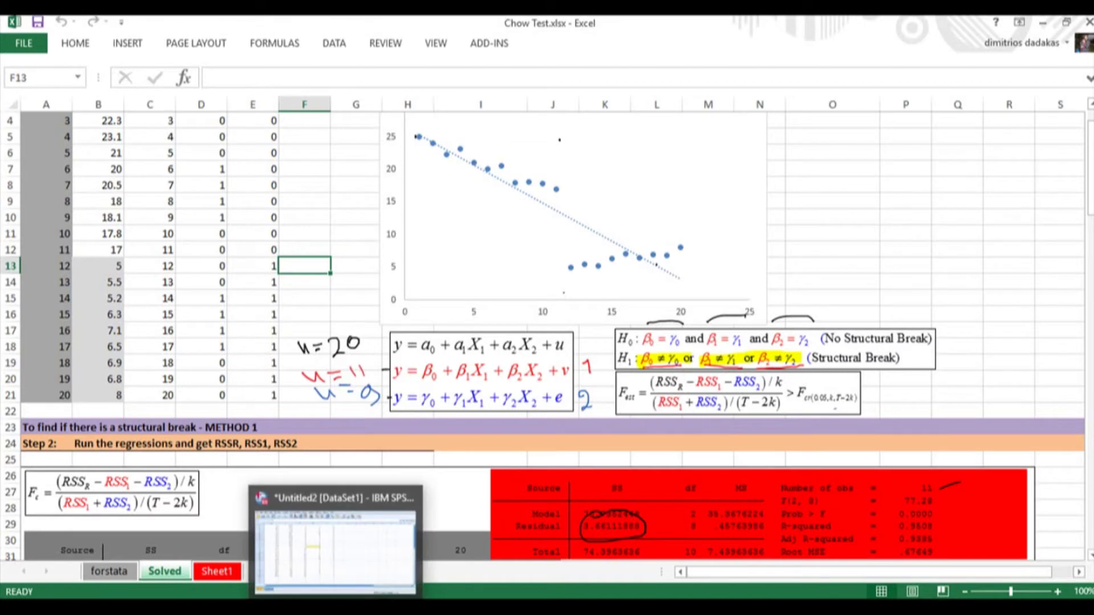
pyautogui.click(335, 547)
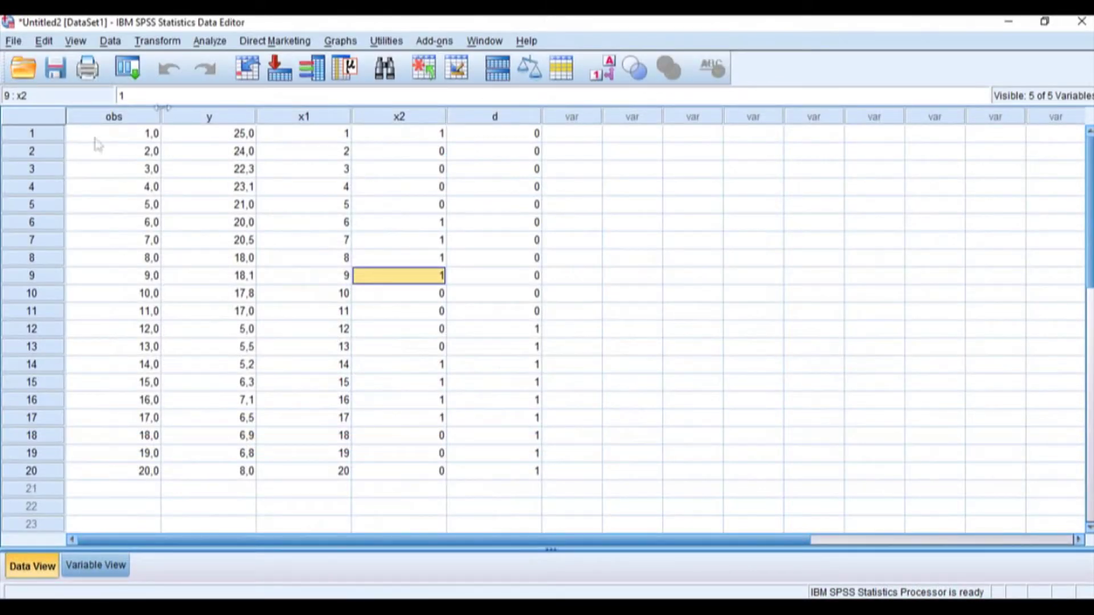
# - Inspect the obs, x1, x2 and d values, with d 0 through row 11 and 1 from row 12
pyautogui.click(123, 134)
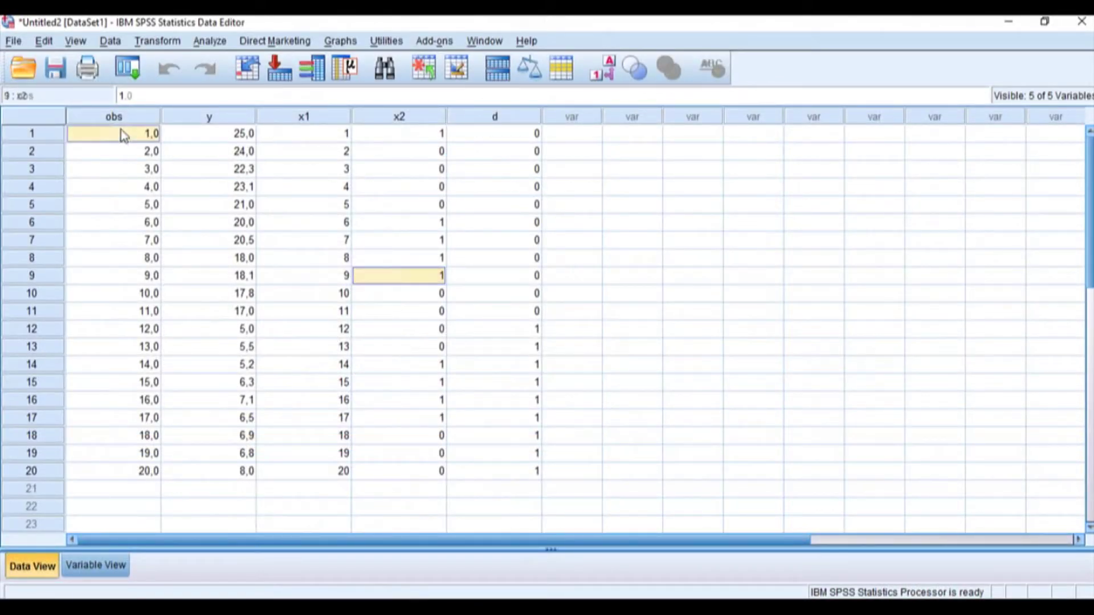
pyautogui.moveTo(234, 329); pyautogui.dragTo(80, 336)
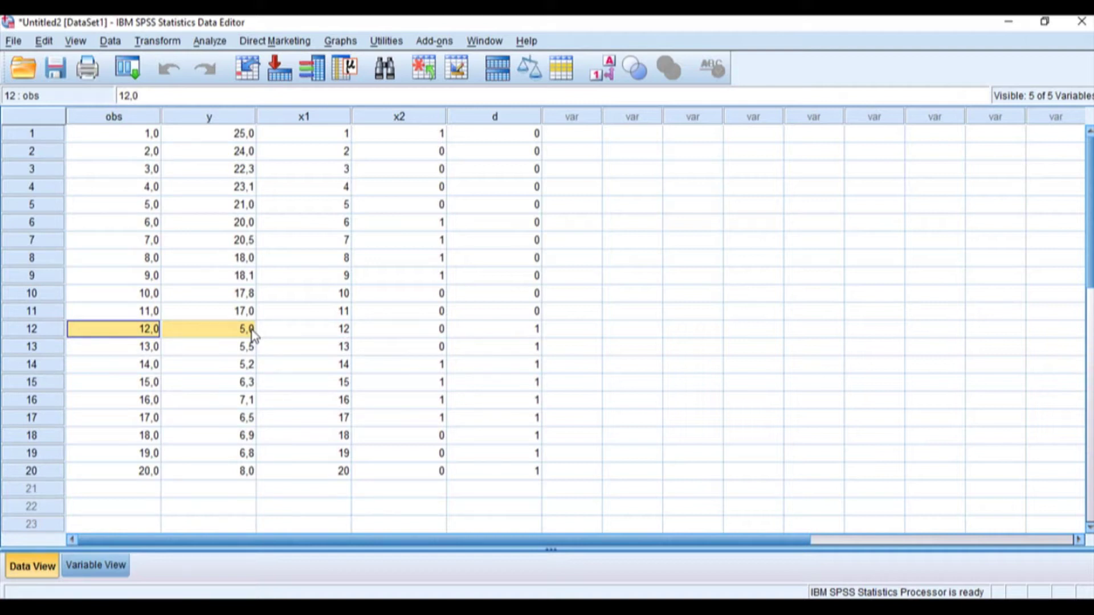
pyautogui.moveTo(319, 134); pyautogui.dragTo(413, 474)
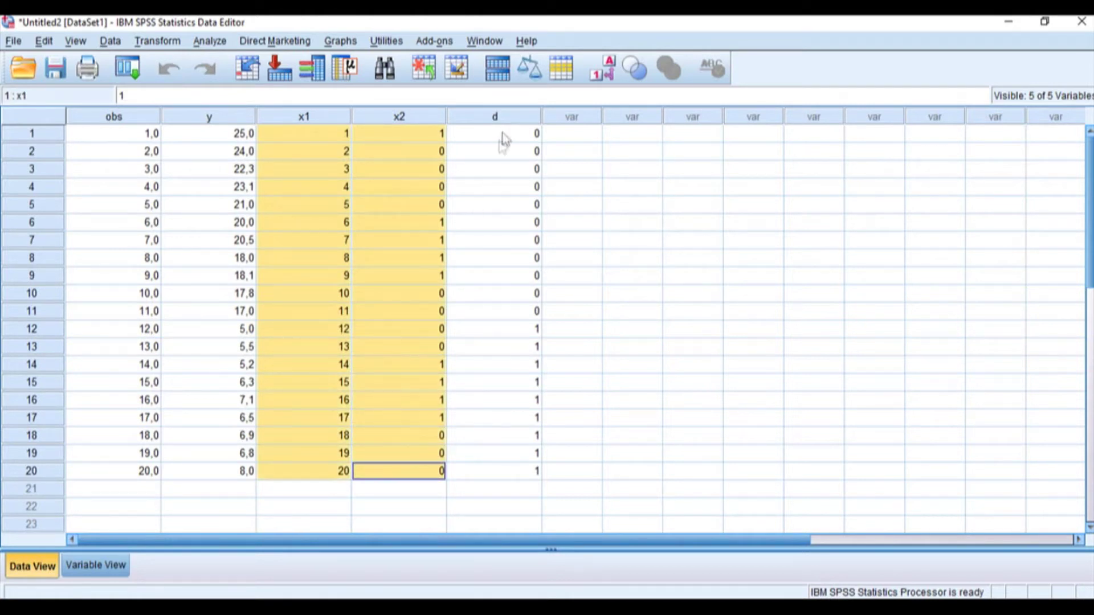
pyautogui.moveTo(501, 136); pyautogui.dragTo(511, 478)
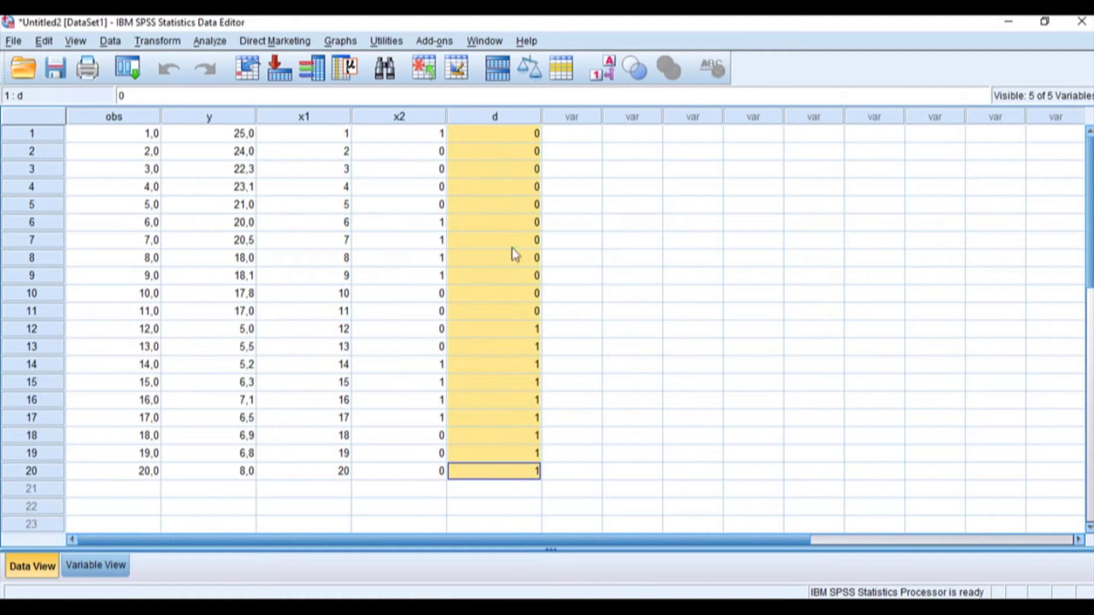
pyautogui.moveTo(522, 136); pyautogui.dragTo(513, 311)
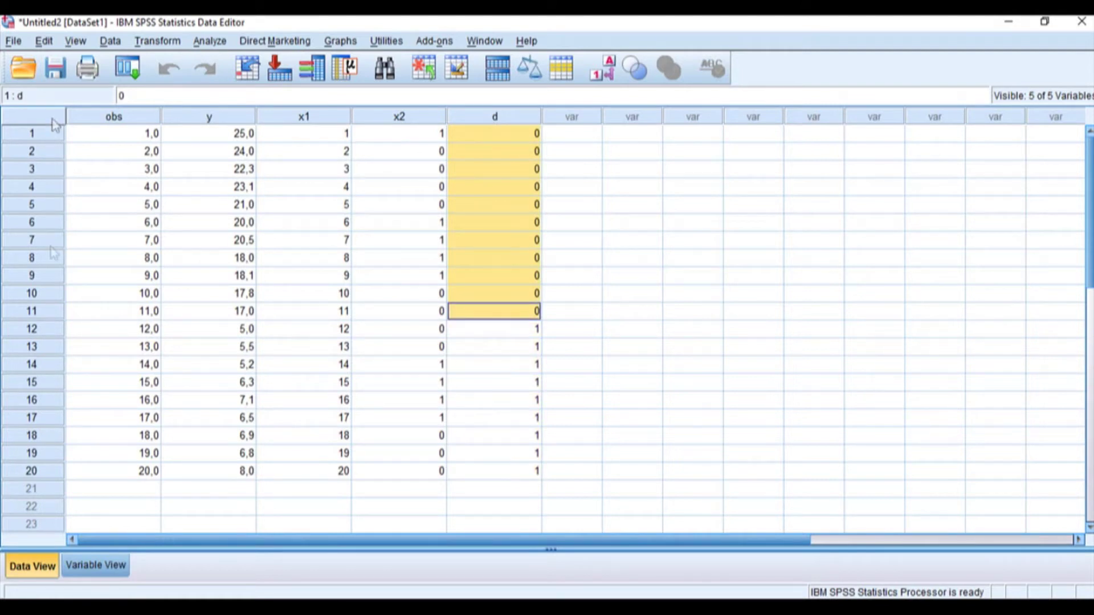
pyautogui.click(506, 333)
pyautogui.moveTo(506, 334); pyautogui.dragTo(510, 471)
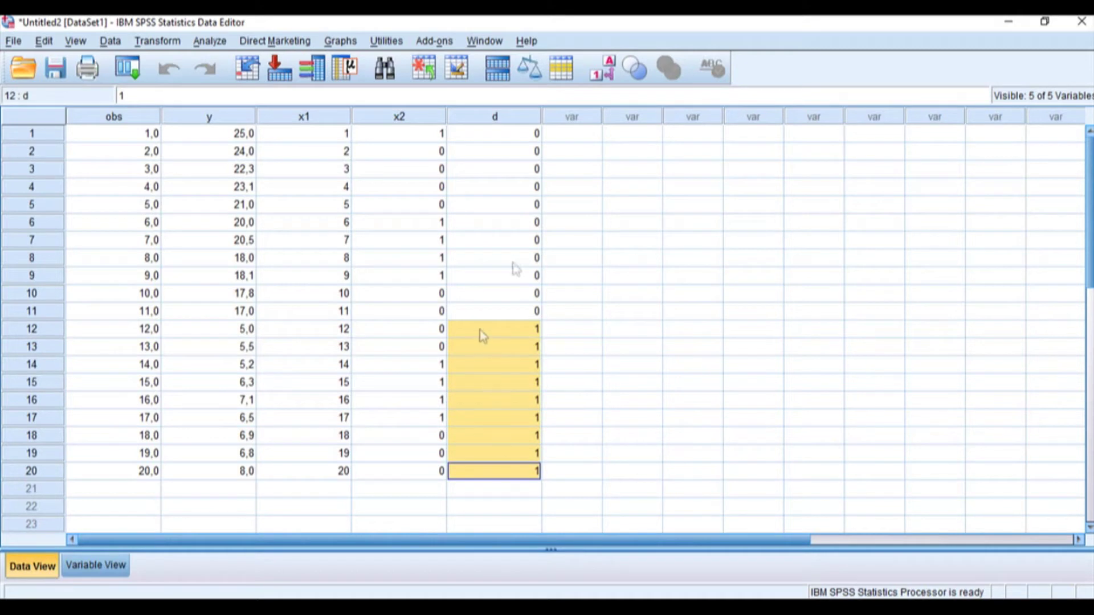
pyautogui.click(513, 257)
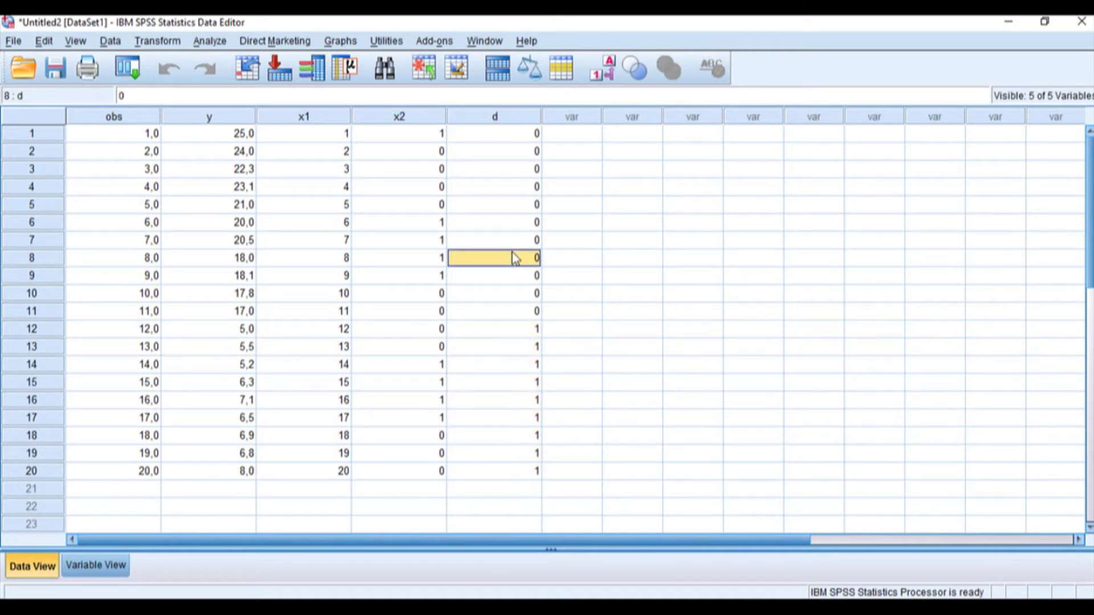
pyautogui.click(217, 44)
# - Start a Univariate general linear model, reset old assignments, and set y as dependent variable
pyautogui.moveTo(249, 139)
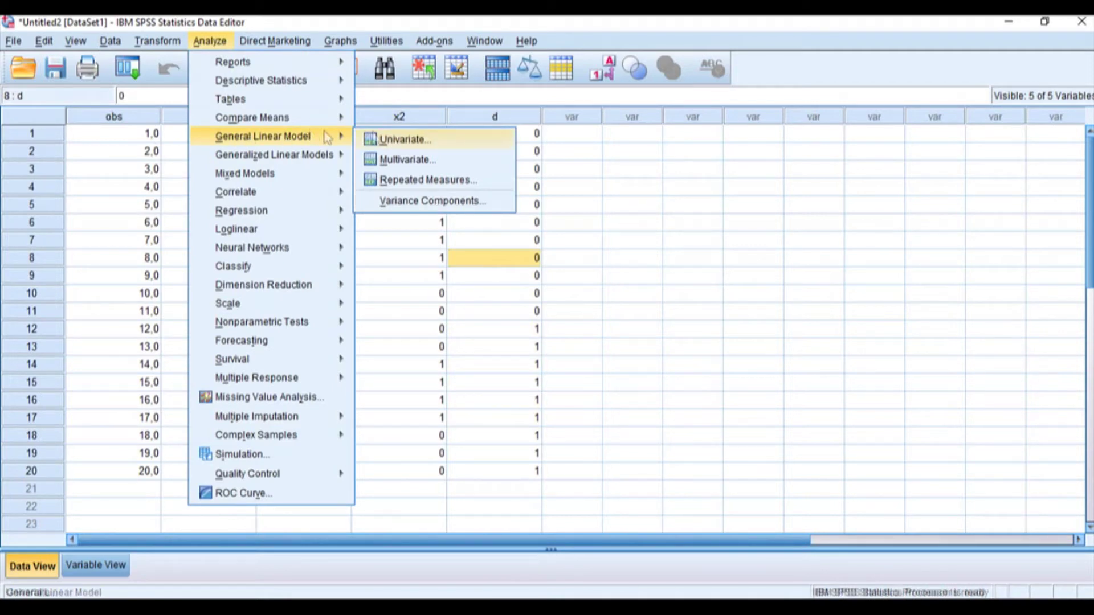
pyautogui.click(393, 140)
pyautogui.click(288, 268)
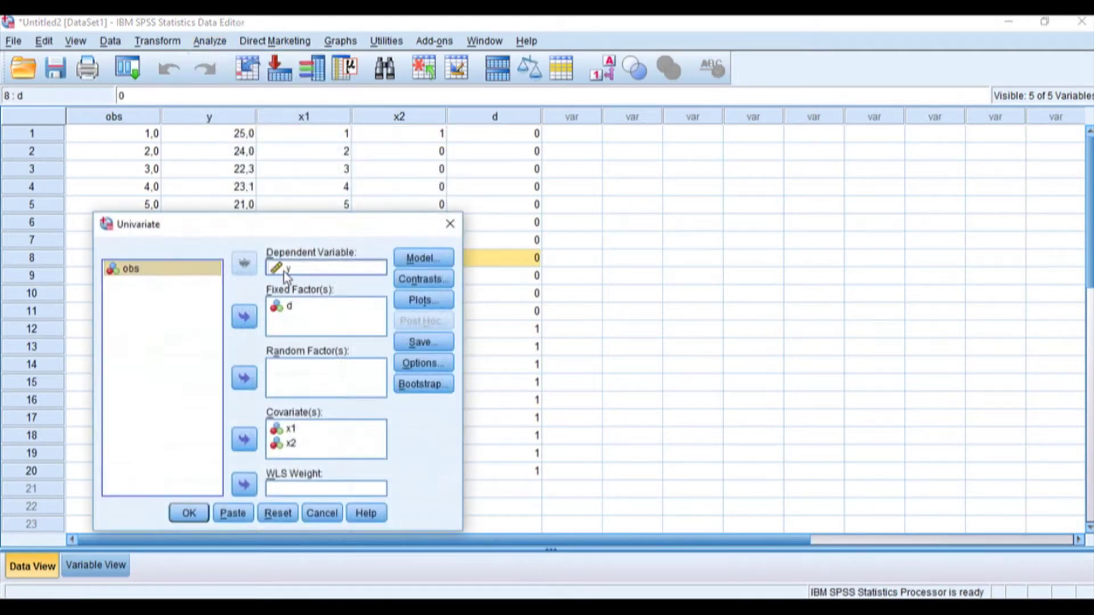
pyautogui.hotkey('alt', 'r')
pyautogui.click(124, 283)
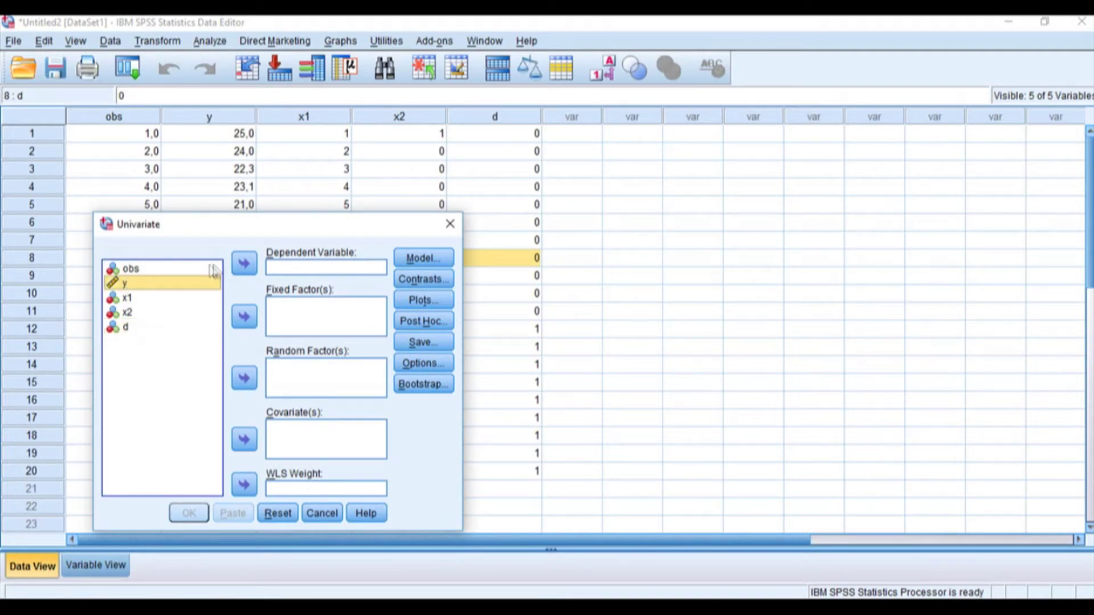
pyautogui.click(244, 264)
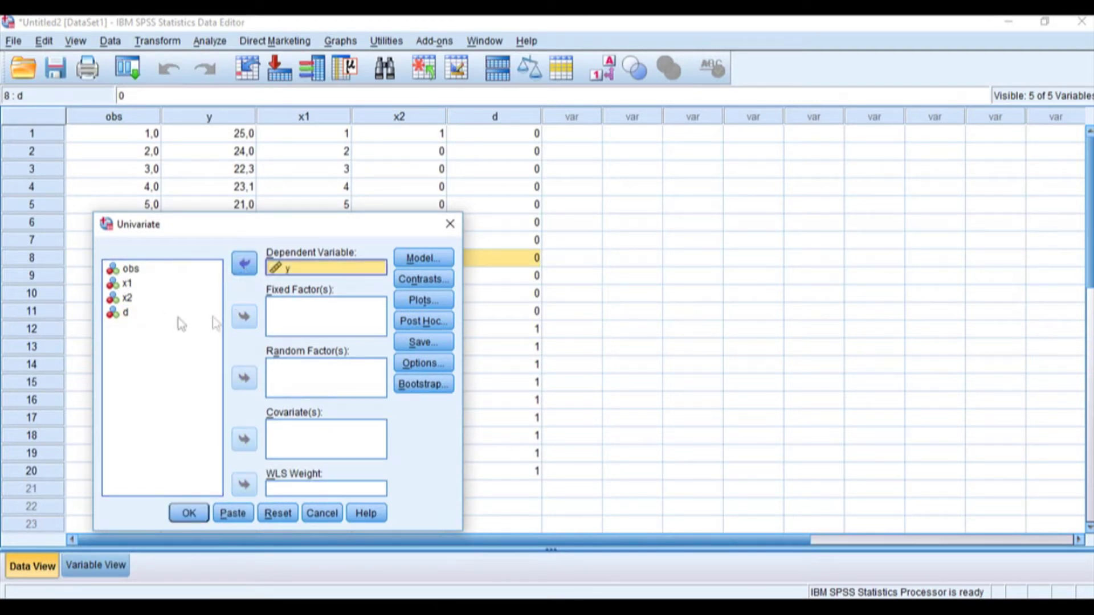
# - Add d as fixed factor and x1 and x2 as covariates
pyautogui.click(125, 312)
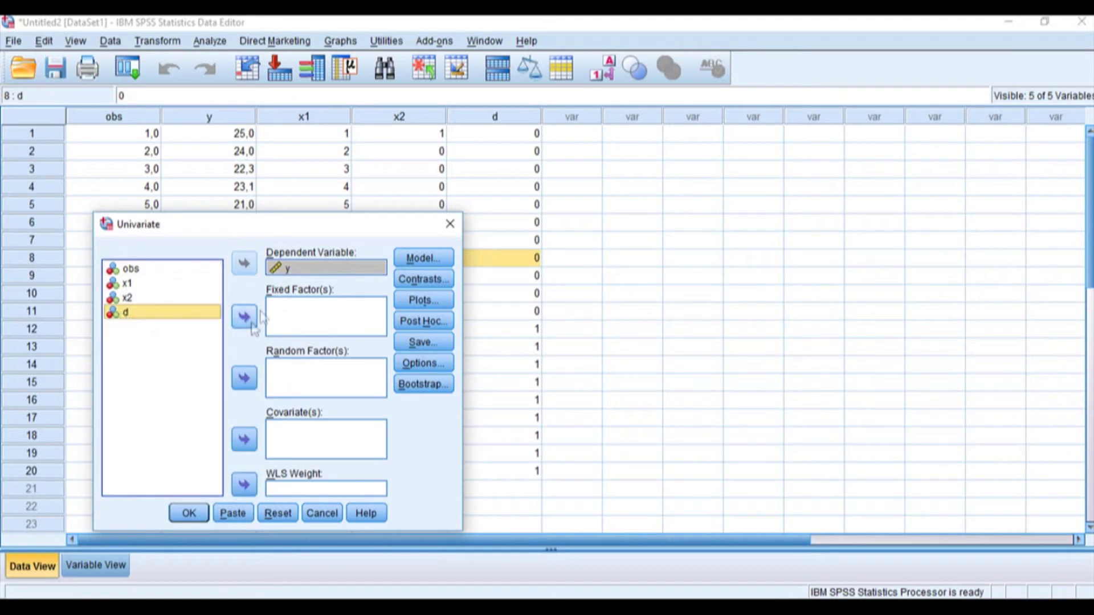
pyautogui.click(244, 318)
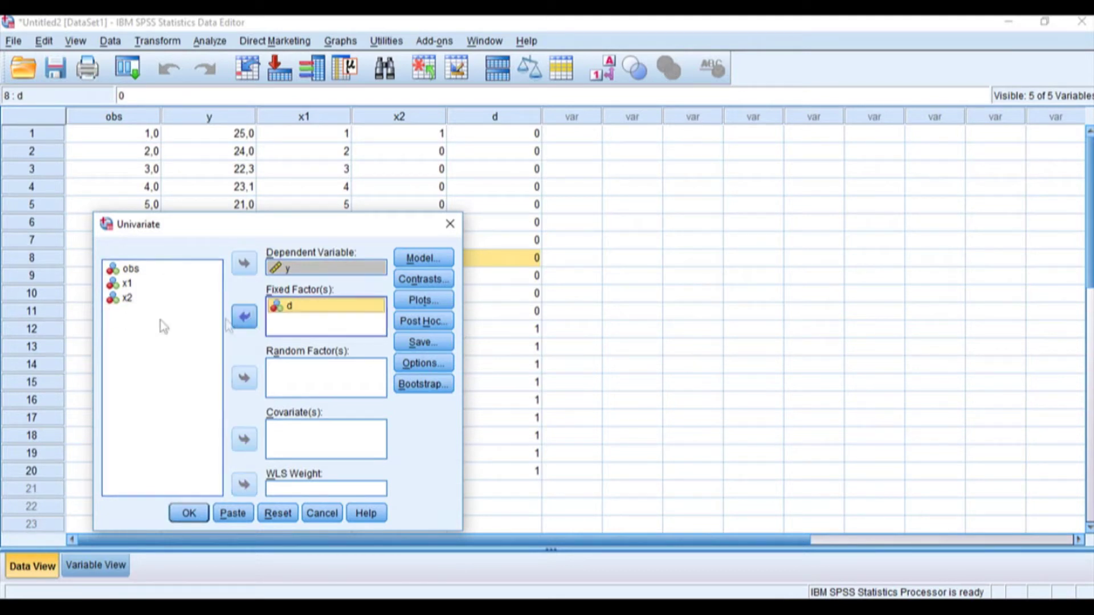
pyautogui.click(129, 286)
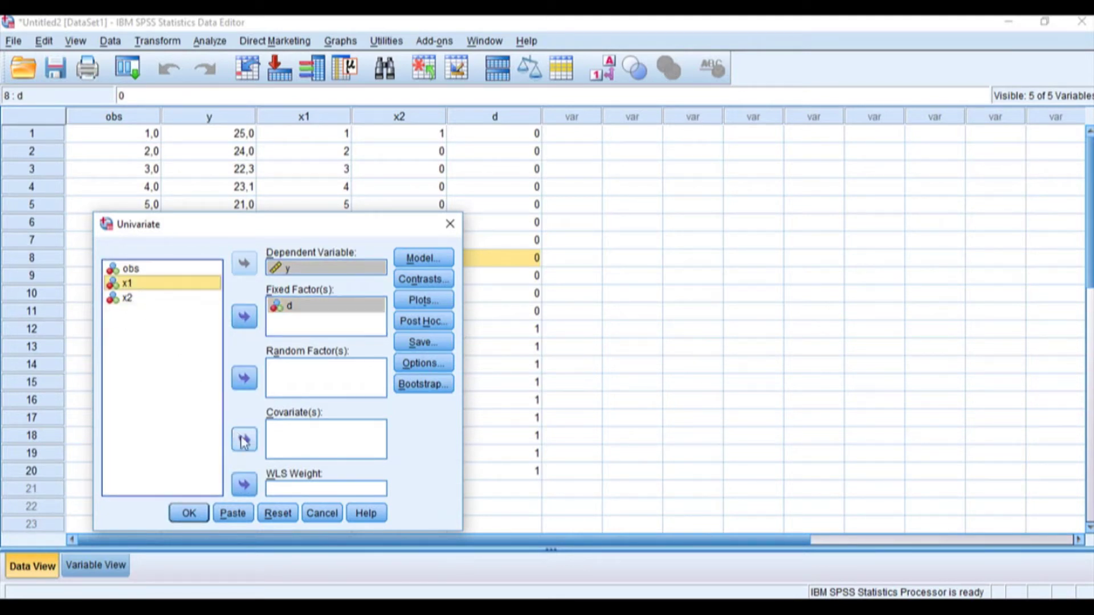
pyautogui.click(244, 439)
pyautogui.click(129, 283)
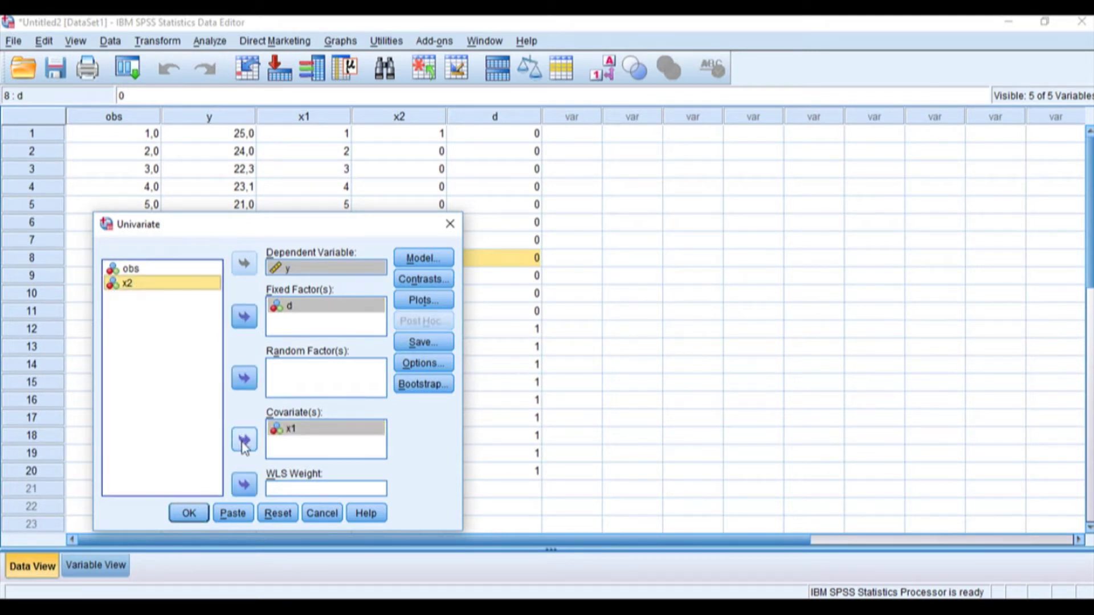
pyautogui.click(244, 443)
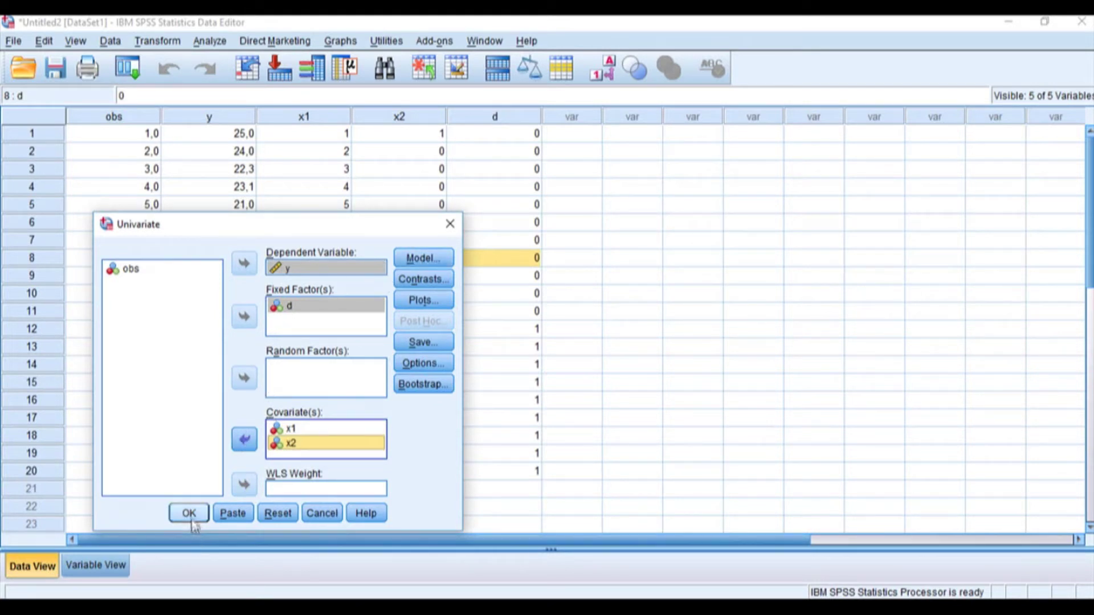
pyautogui.click(441, 258)
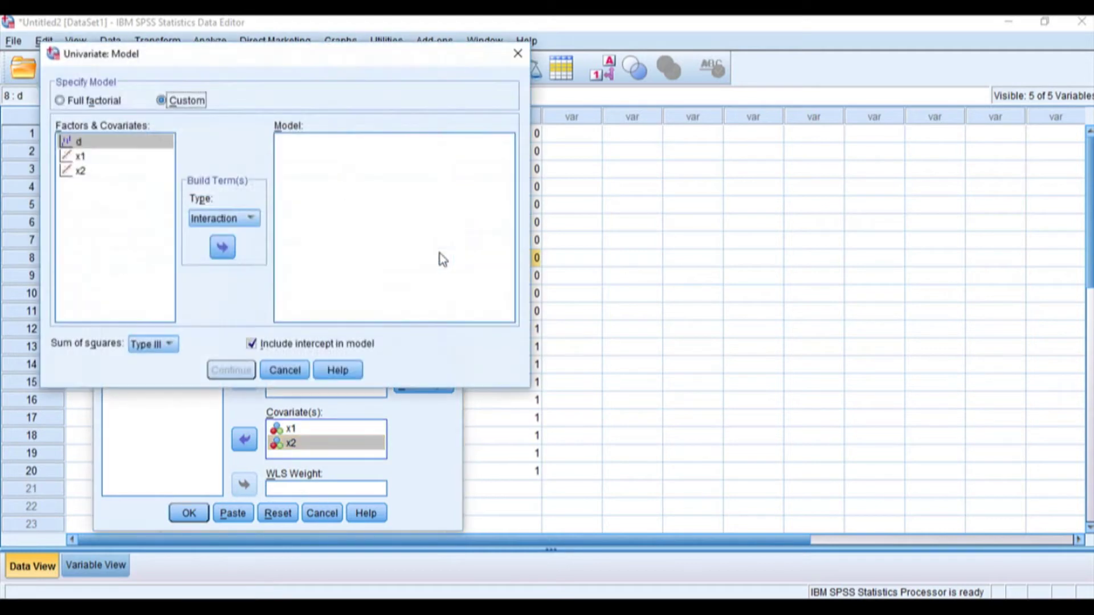
# - Build a Custom model with main-effect terms d, x1 and x2 and confirm it
pyautogui.click(116, 103)
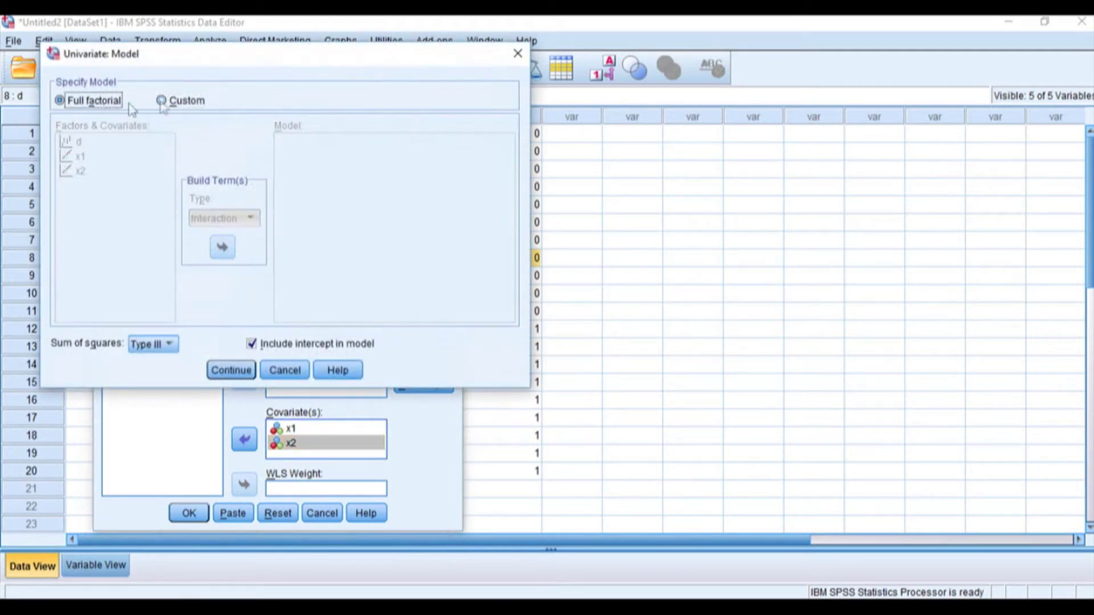
pyautogui.click(162, 101)
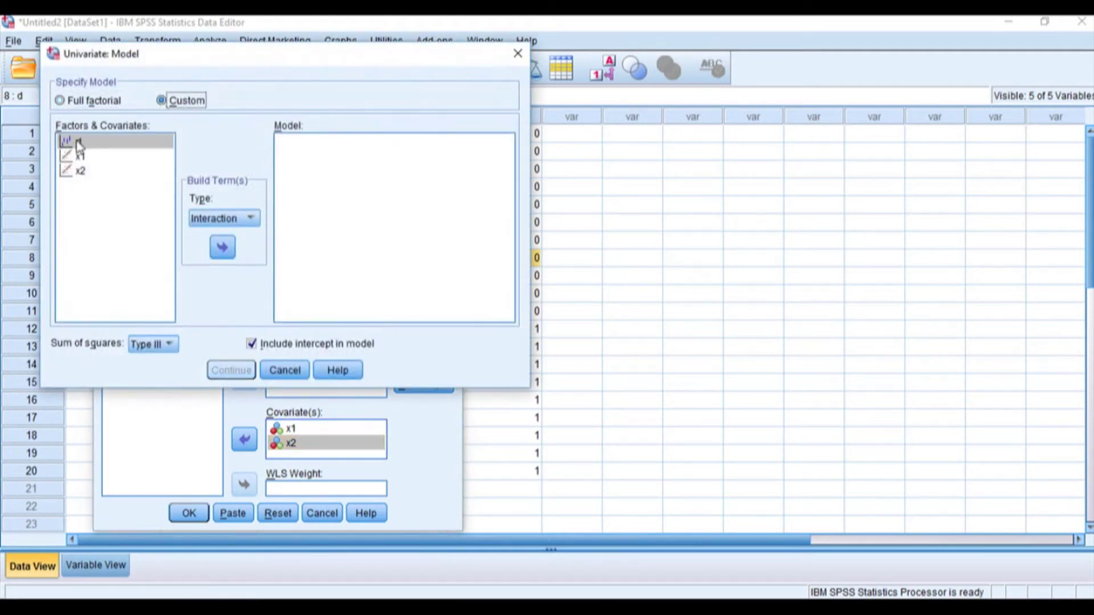
pyautogui.click(222, 247)
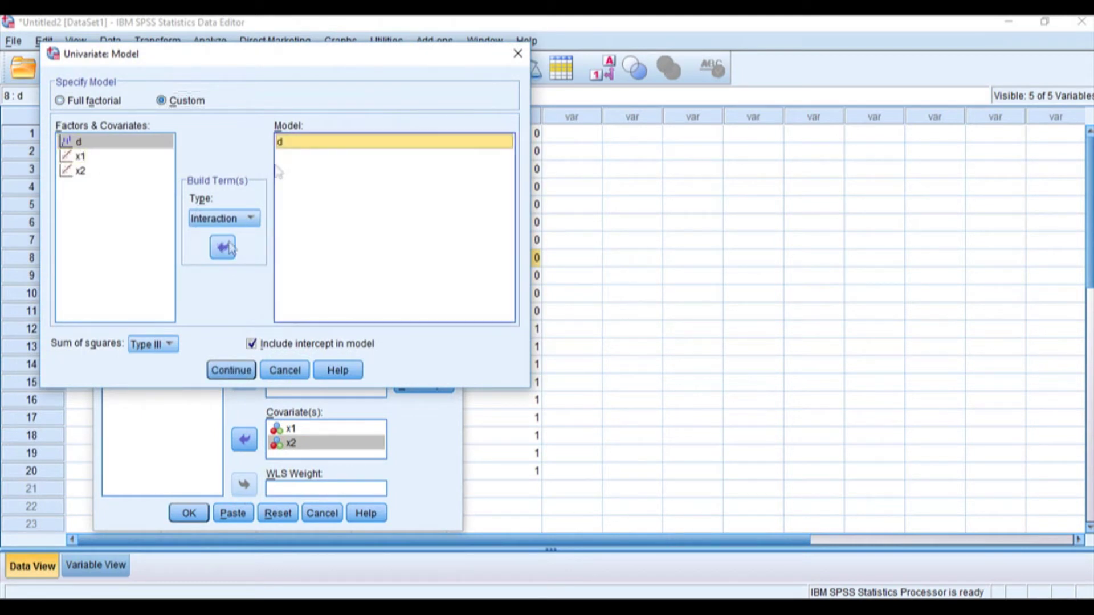
pyautogui.click(75, 156)
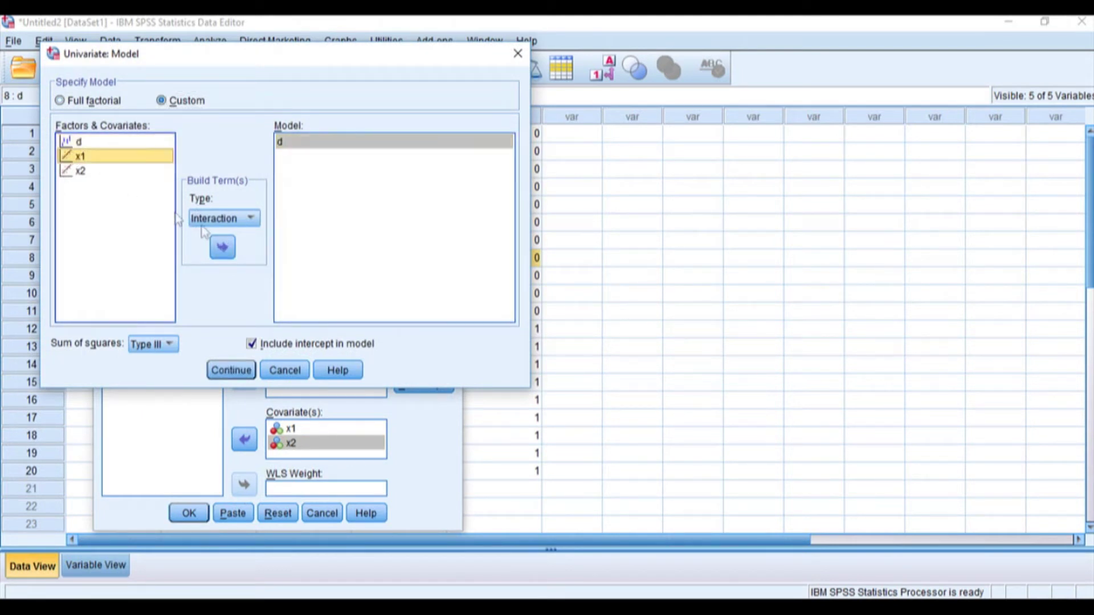
pyautogui.click(223, 248)
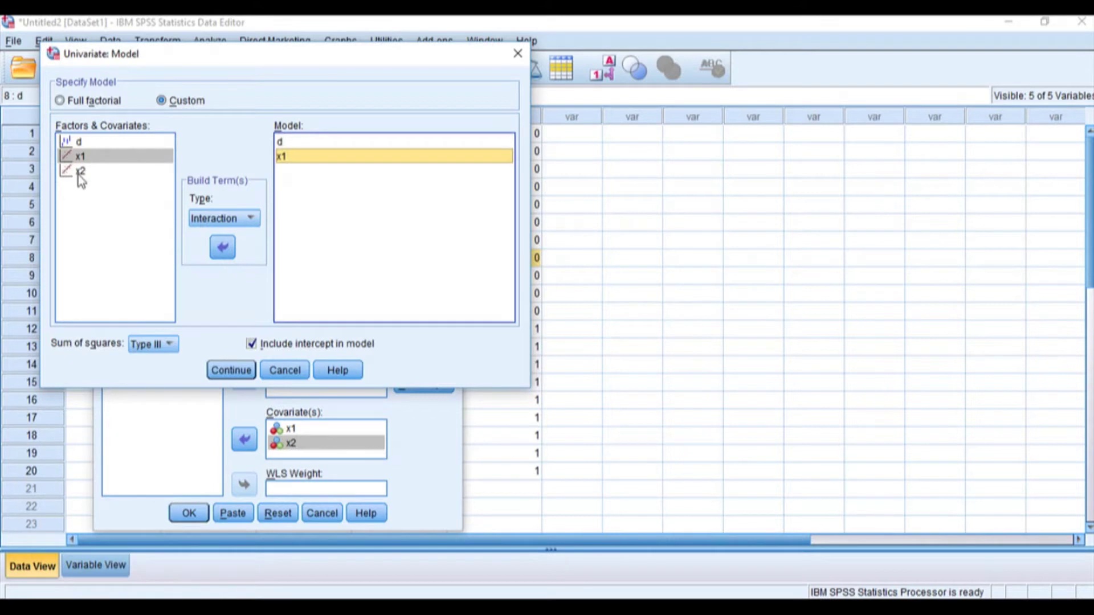
pyautogui.click(80, 171)
pyautogui.click(222, 247)
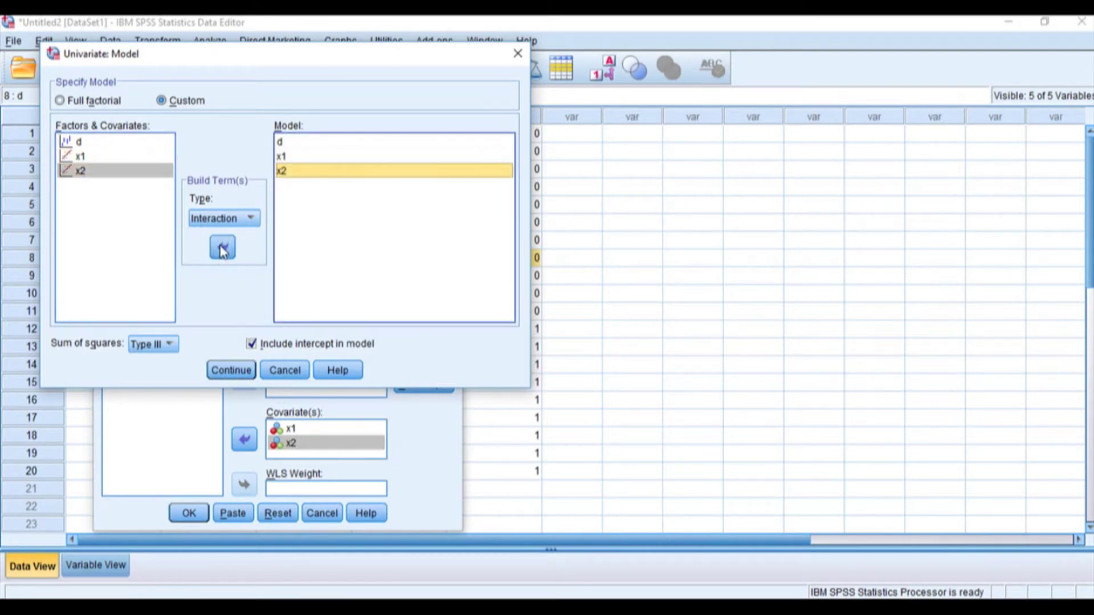
pyautogui.click(231, 370)
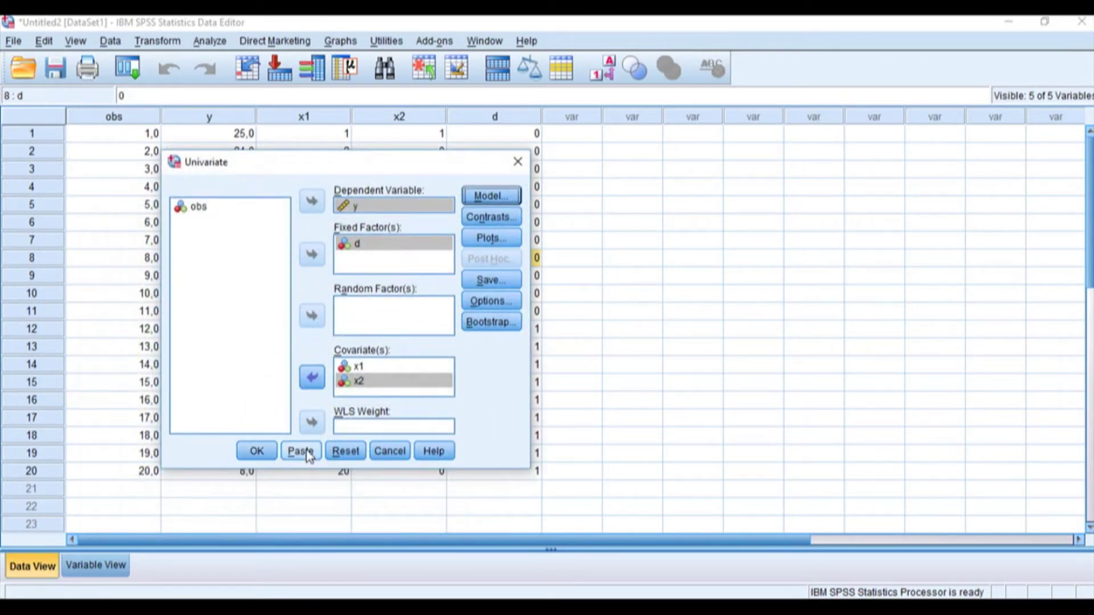
# - Paste the UNIANOVA syntax, run the whole command (R Squared ,951), then close the output
pyautogui.click(301, 451)
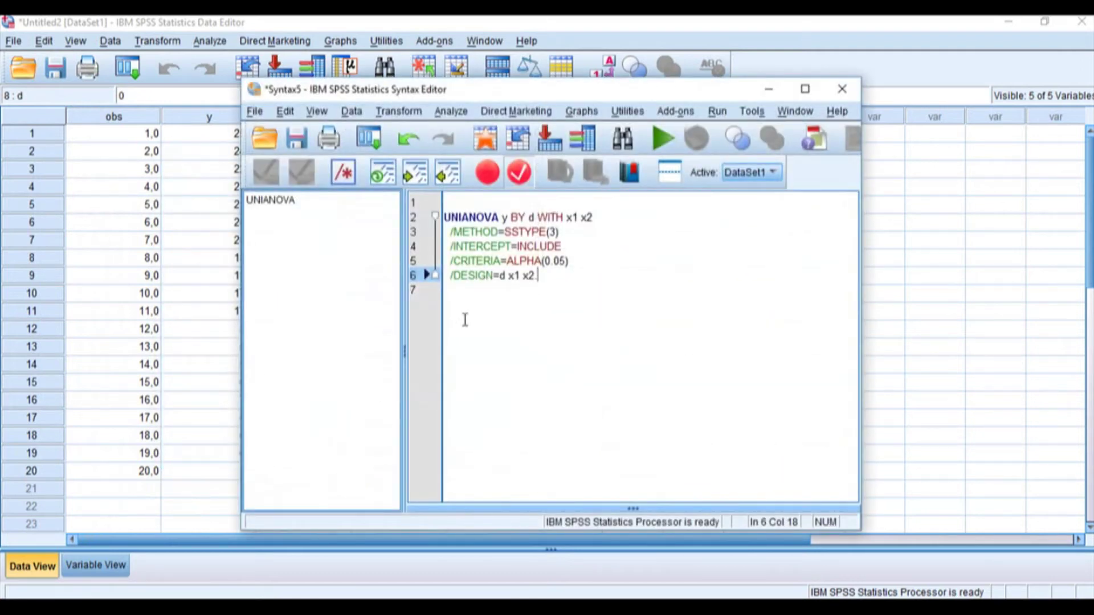
pyautogui.moveTo(537, 90); pyautogui.dragTo(651, 87)
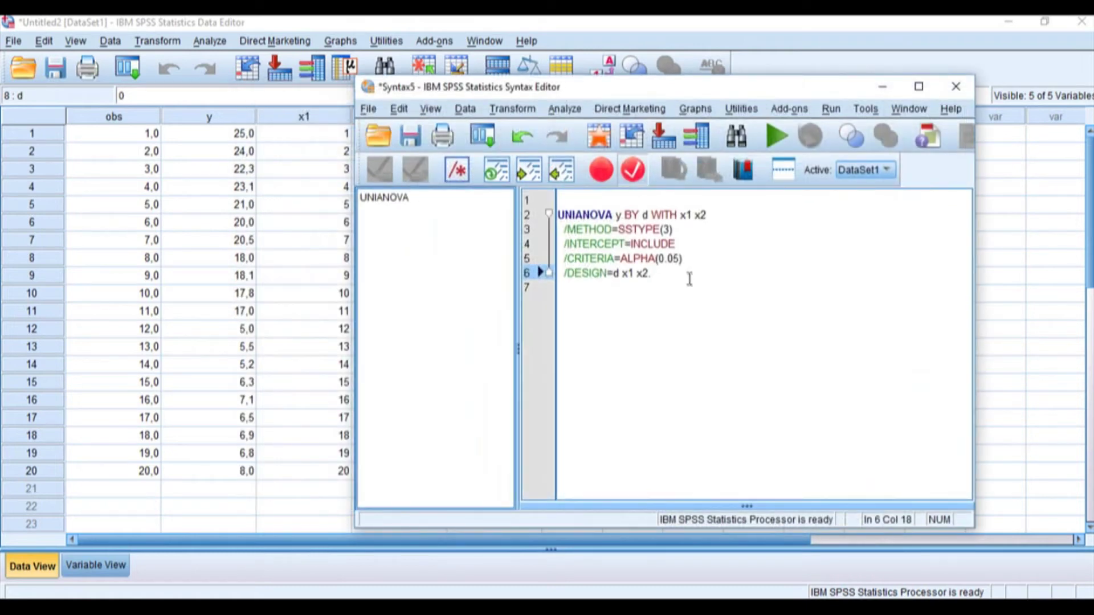
pyautogui.moveTo(654, 275); pyautogui.dragTo(558, 214)
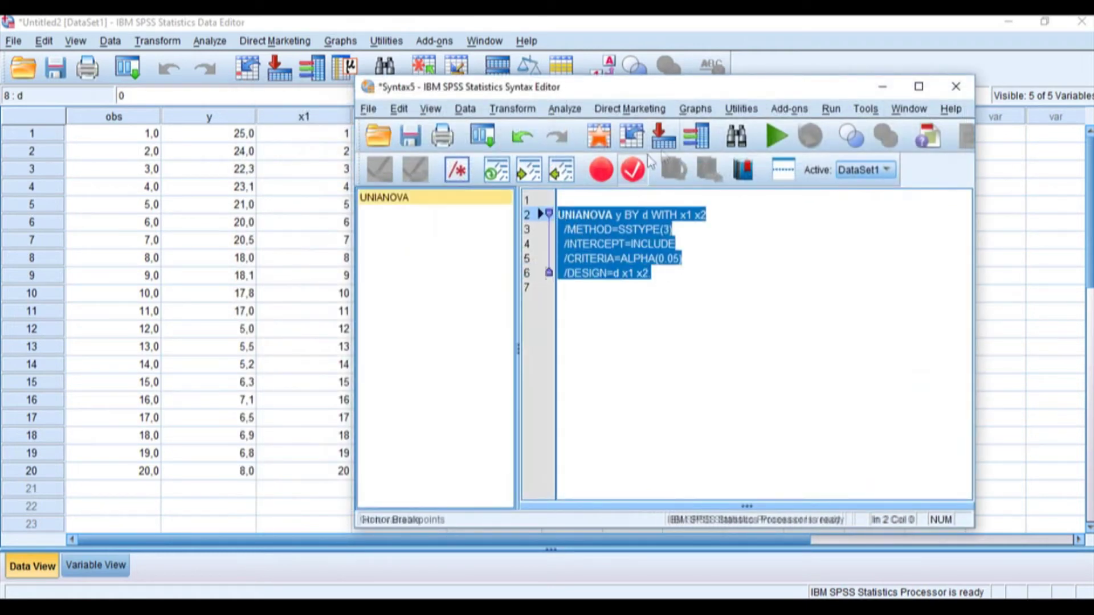
pyautogui.click(774, 136)
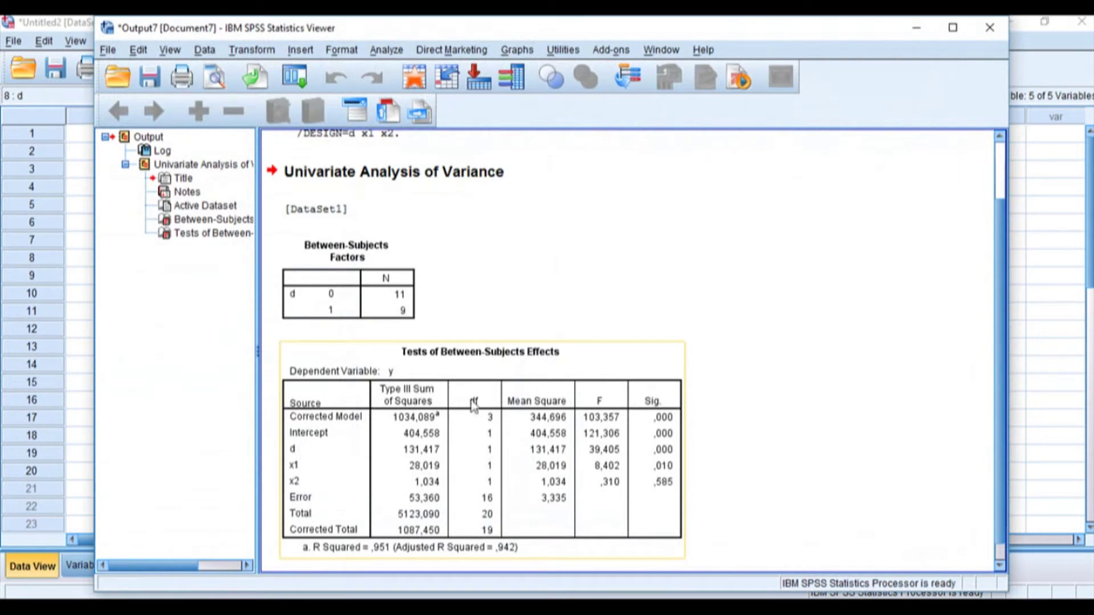
pyautogui.click(989, 28)
# - Discard the output unsaved and append the d*x1 and d*x2 interaction terms to /DESIGN
pyautogui.click(544, 335)
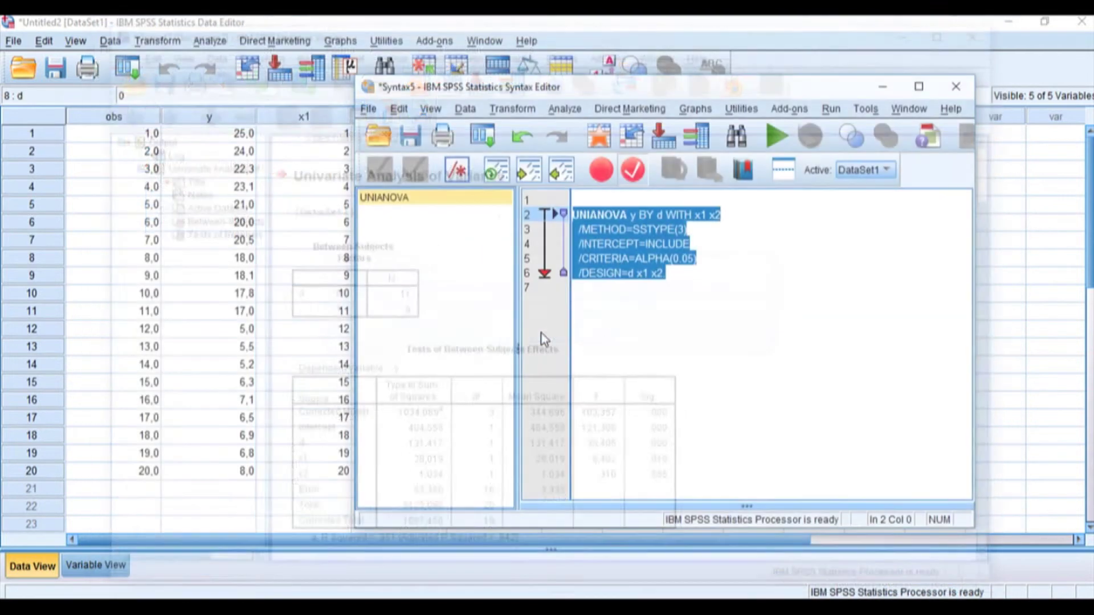
pyautogui.click(643, 320)
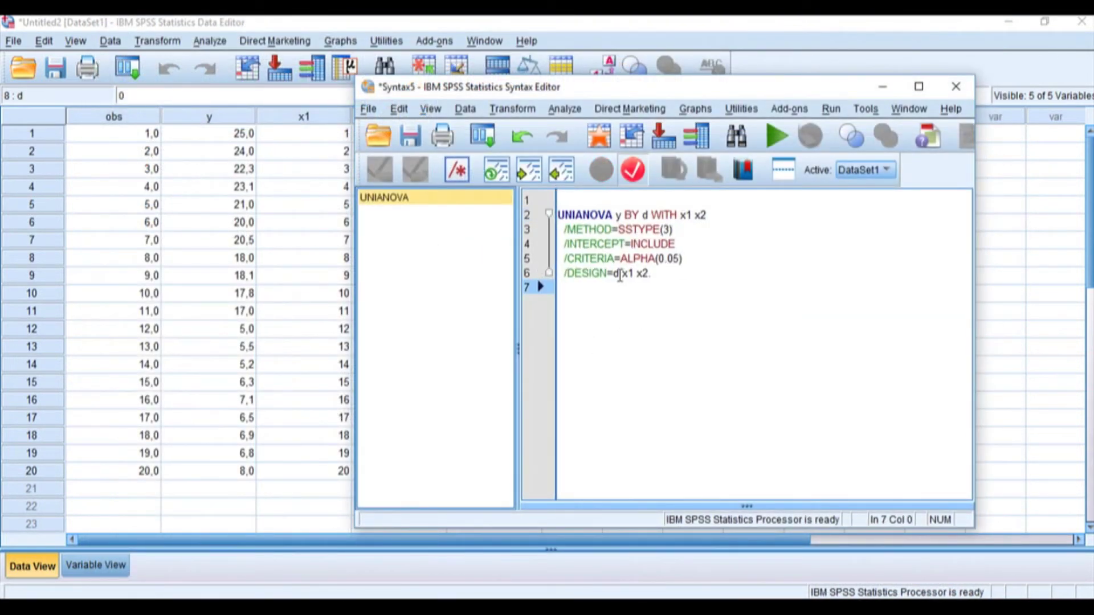
pyautogui.click(619, 275)
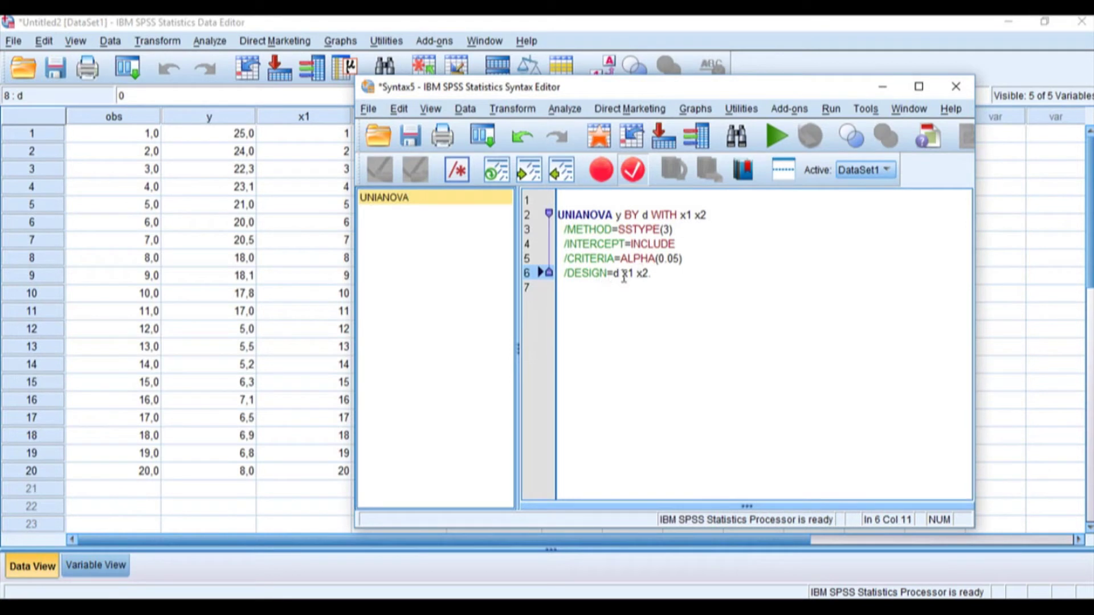
pyautogui.click(652, 274)
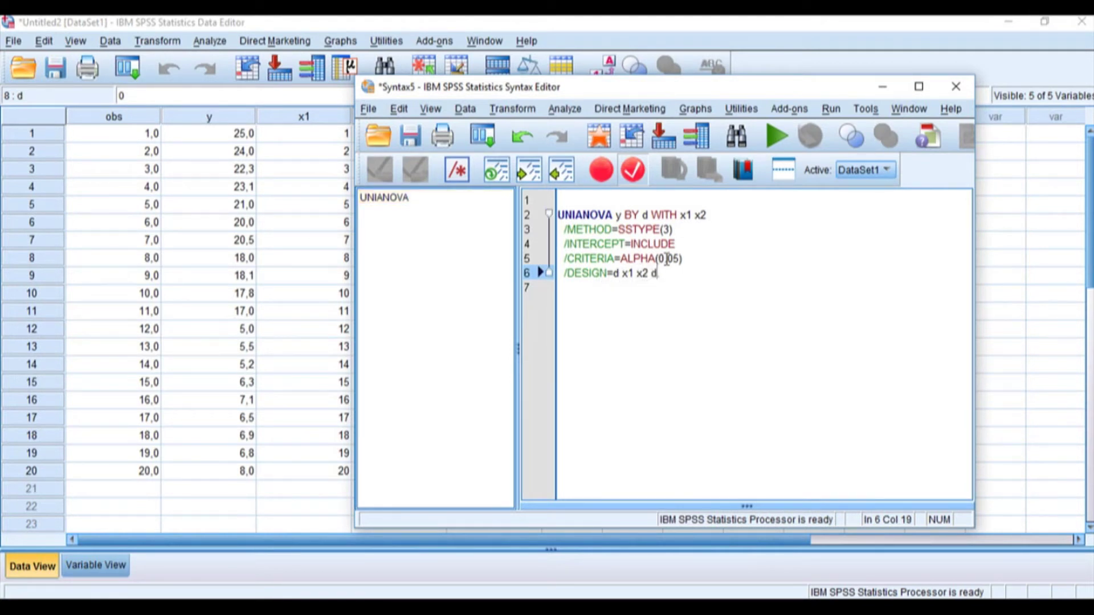
pyautogui.write('d*x1')
pyautogui.write(' d*x1')
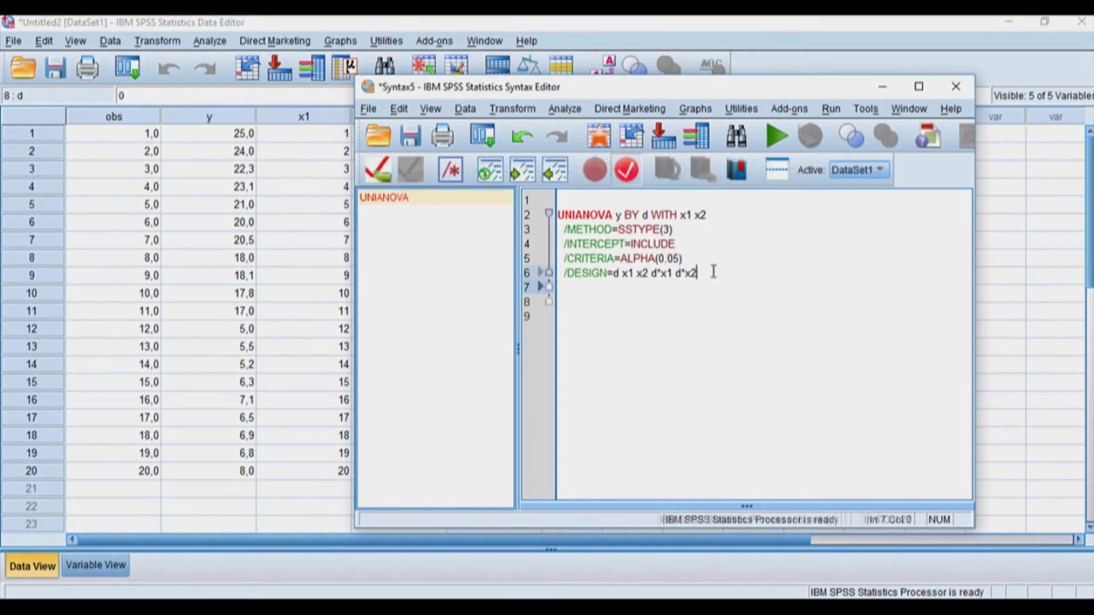
pyautogui.press('Return')
# - Paste the /LMATRIX 'Chow Test' line below DESIGN and check its d and x1*d contrast terms
pyautogui.write("/LMATRIX='Chow Test' d 1 -1; x1*d 1 -1 ;x2*d 1 -1.")
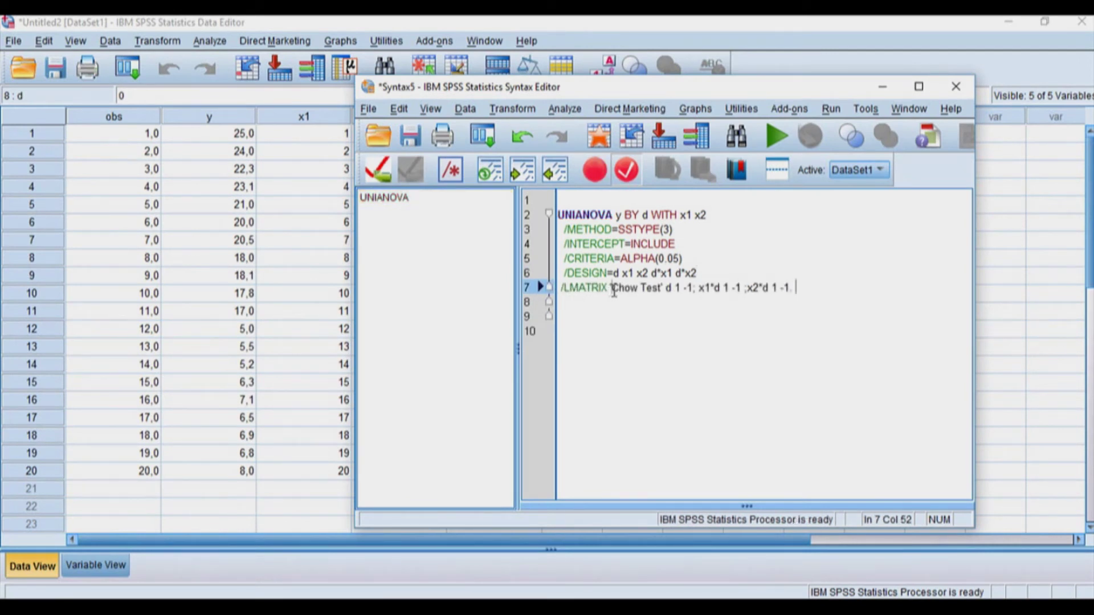
pyautogui.moveTo(613, 291); pyautogui.dragTo(654, 300)
pyautogui.click(670, 300)
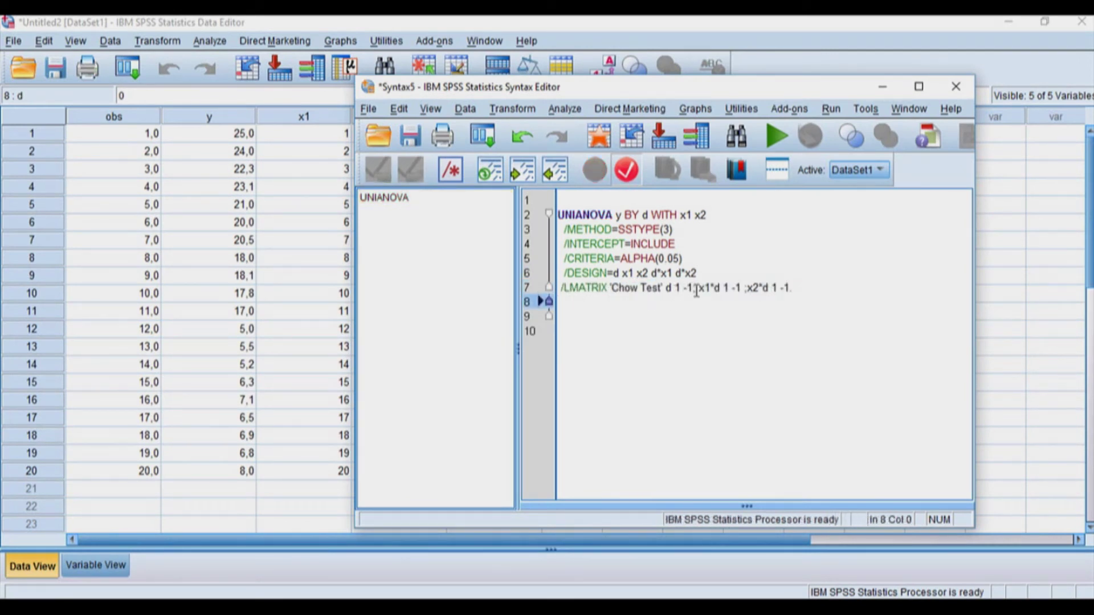
pyautogui.doubleClick(669, 288)
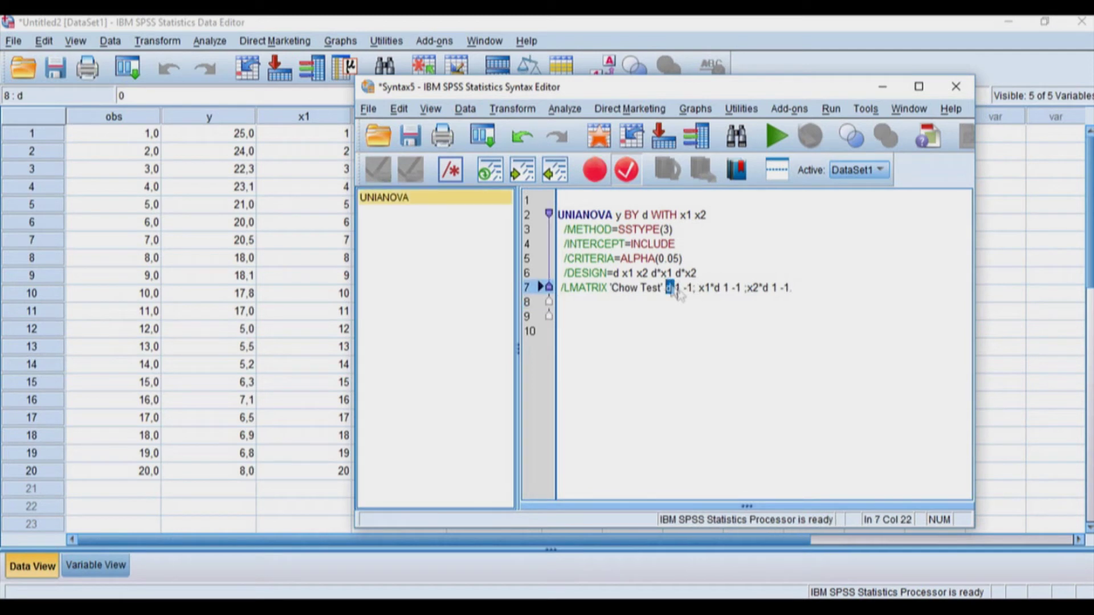
pyautogui.moveTo(700, 287); pyautogui.dragTo(769, 289)
pyautogui.click(794, 289)
# - Run the full UNIANOVA command with LMATRIX and view the Chow F = 168,960 on 3 and 14 df
pyautogui.moveTo(793, 289); pyautogui.dragTo(558, 216)
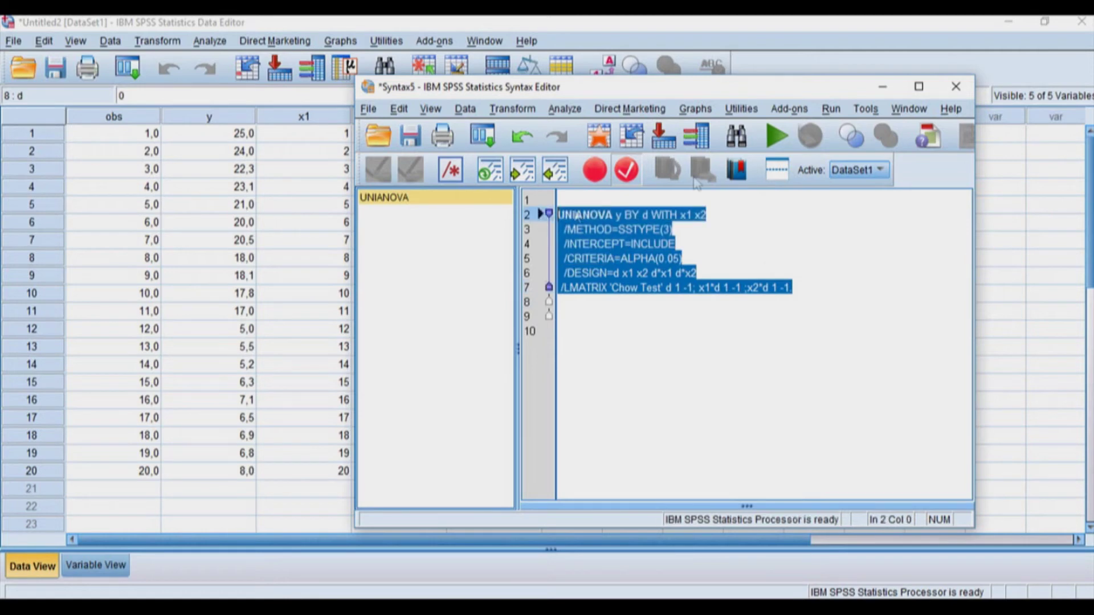
pyautogui.click(778, 139)
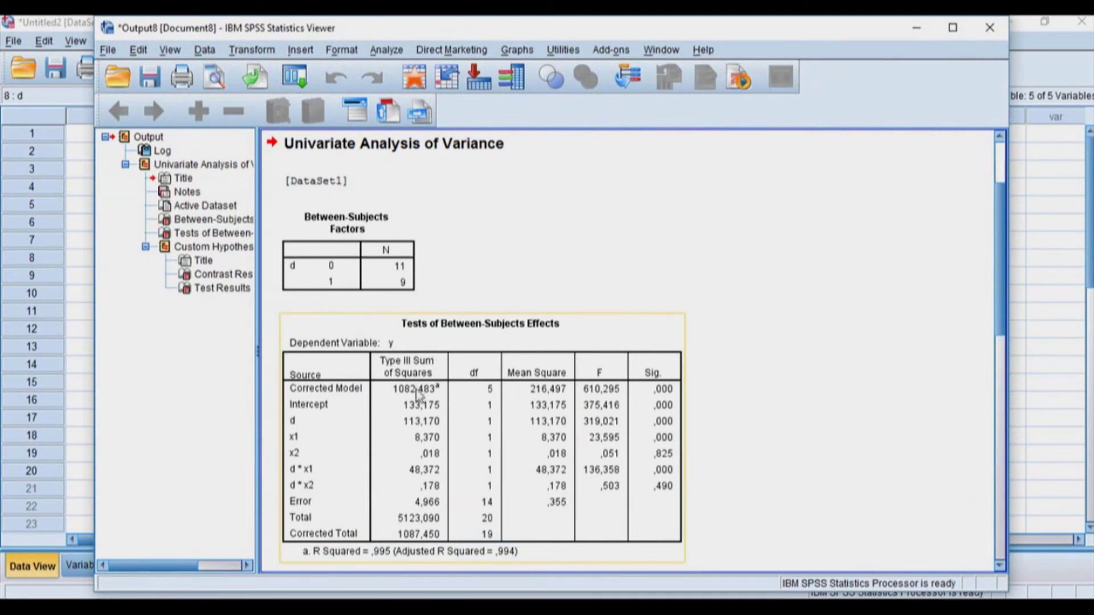
pyautogui.scroll(-15, 415, 393)
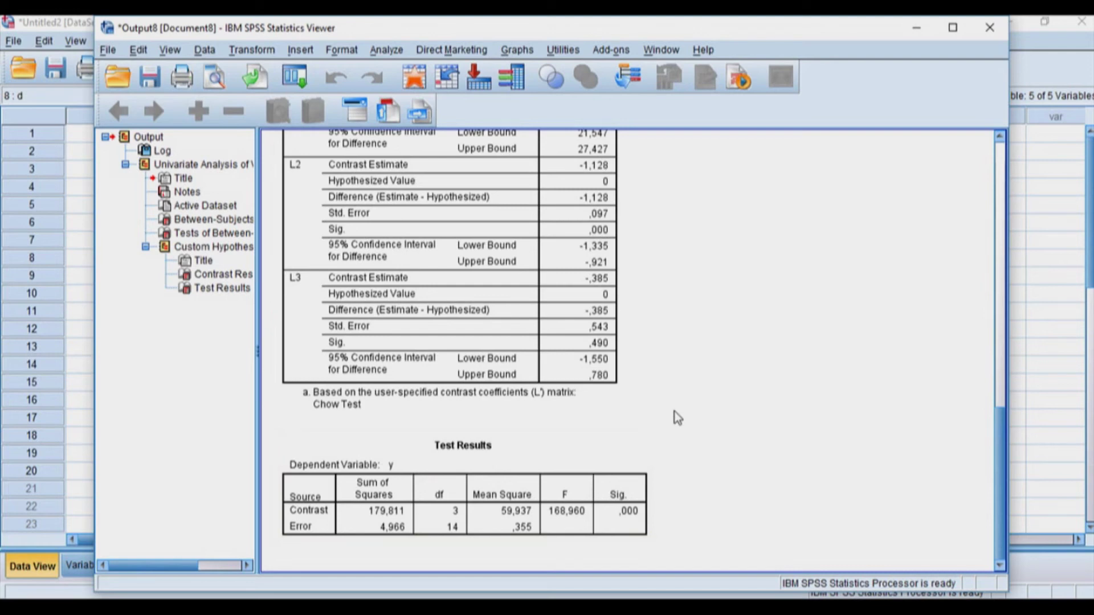
# - Minimize the Output Viewer and close Syntax5 without saving
pyautogui.click(920, 28)
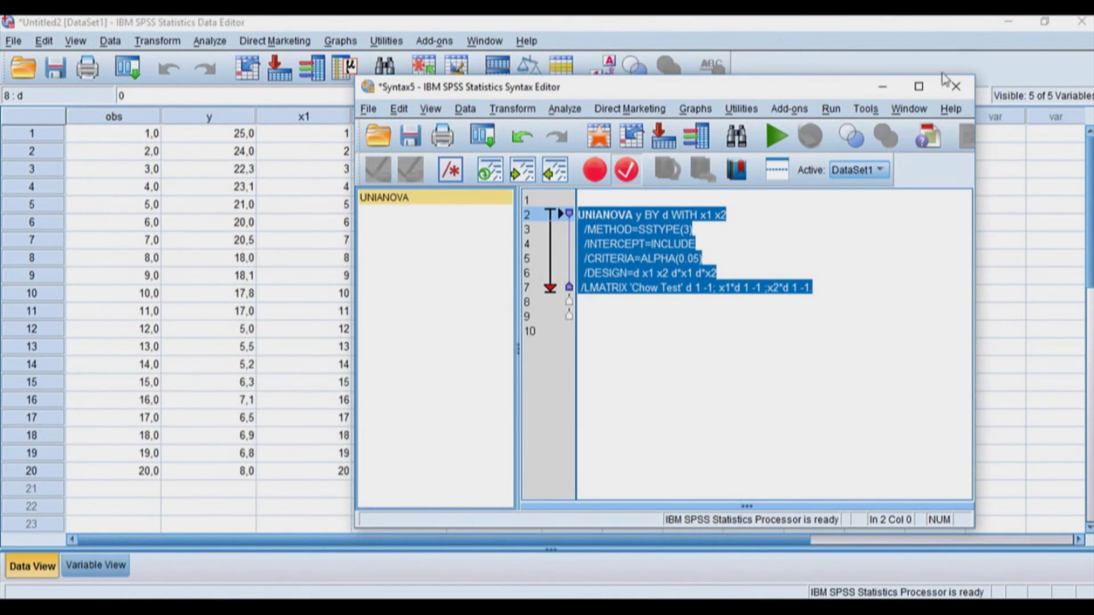
pyautogui.click(955, 87)
pyautogui.click(663, 333)
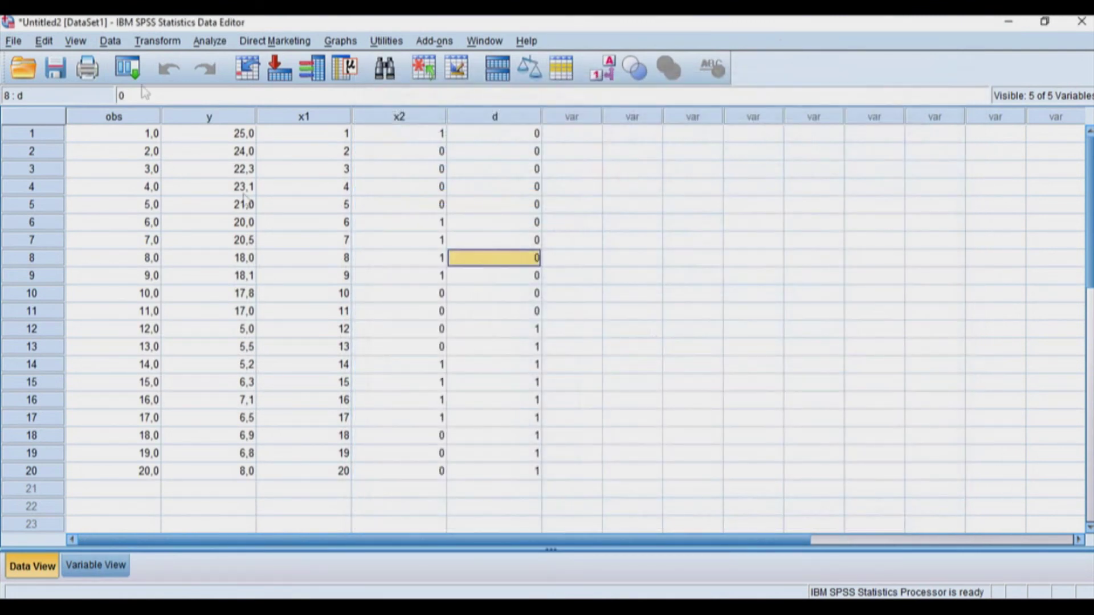
# - Reopen the Univariate y-by-d model with x1, x2 covariates and paste its syntax into a new editor
pyautogui.click(207, 42)
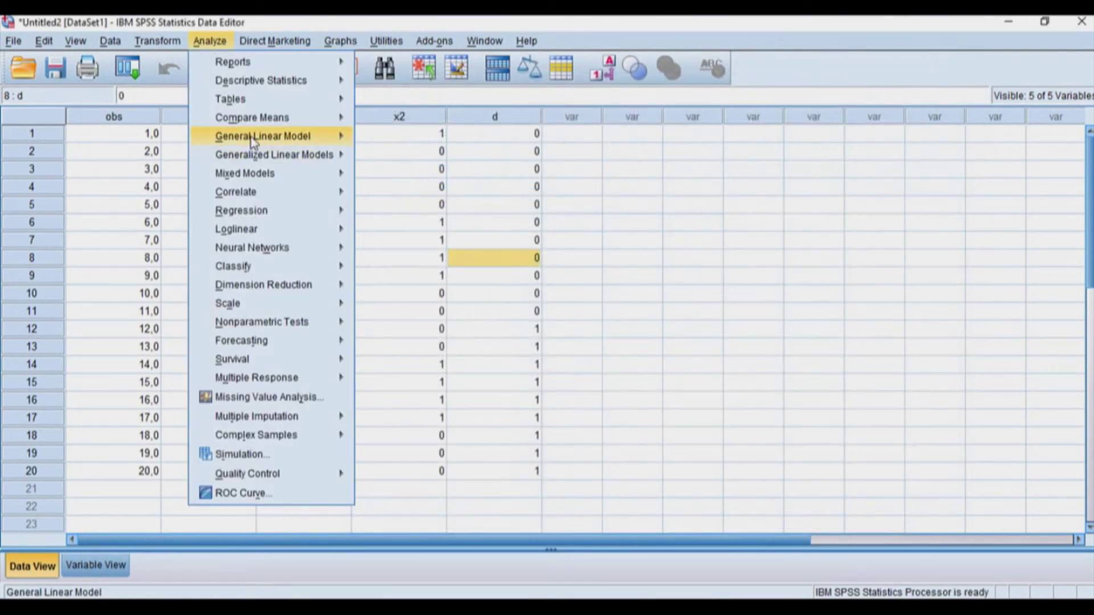
pyautogui.moveTo(253, 140)
pyautogui.click(390, 140)
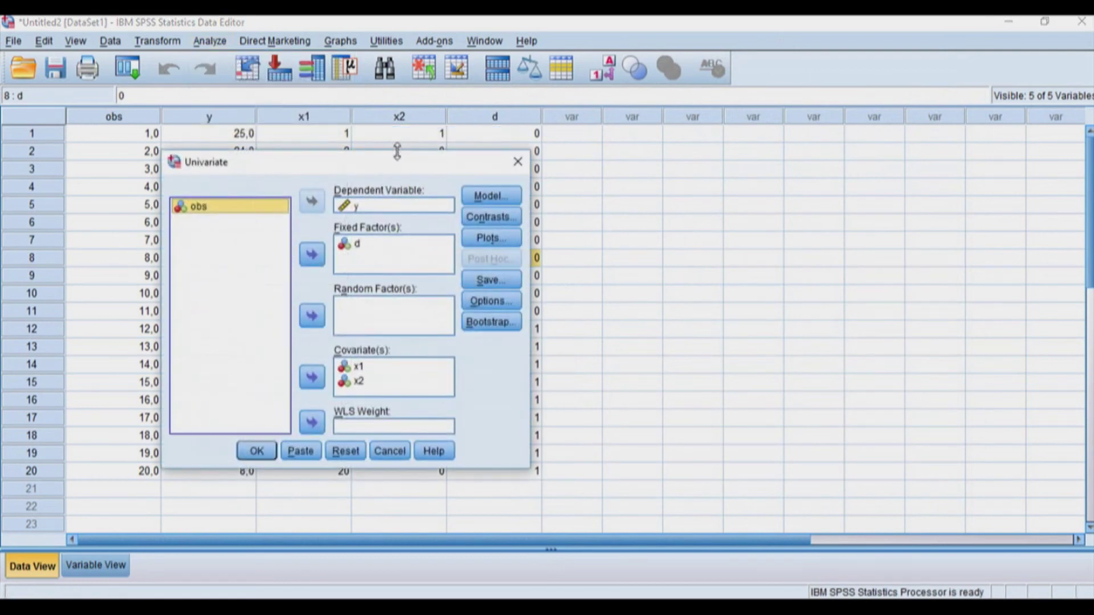
pyautogui.click(361, 207)
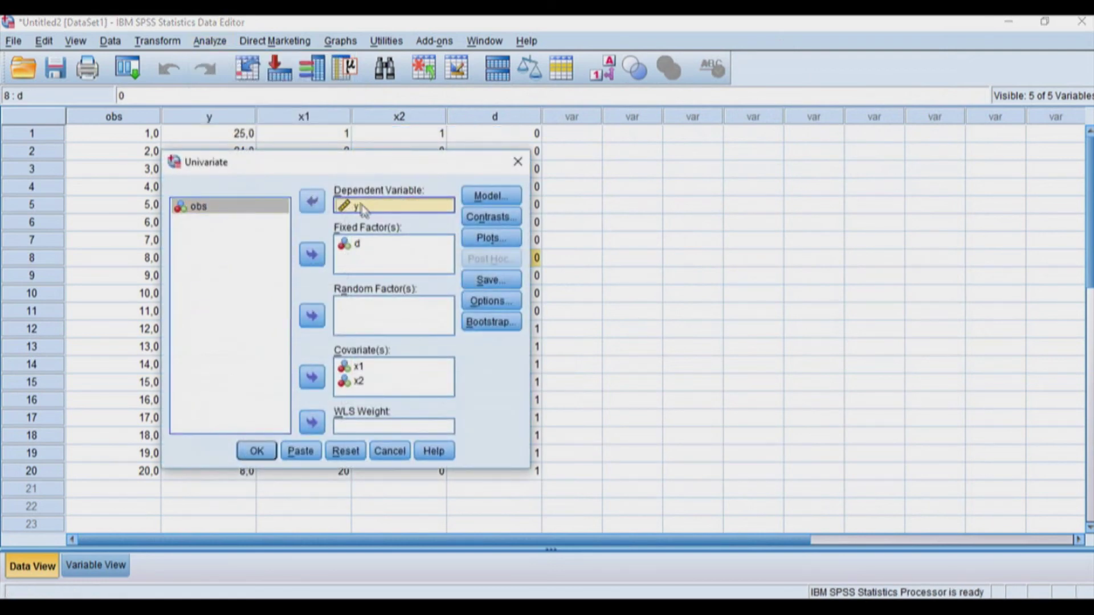
pyautogui.click(363, 249)
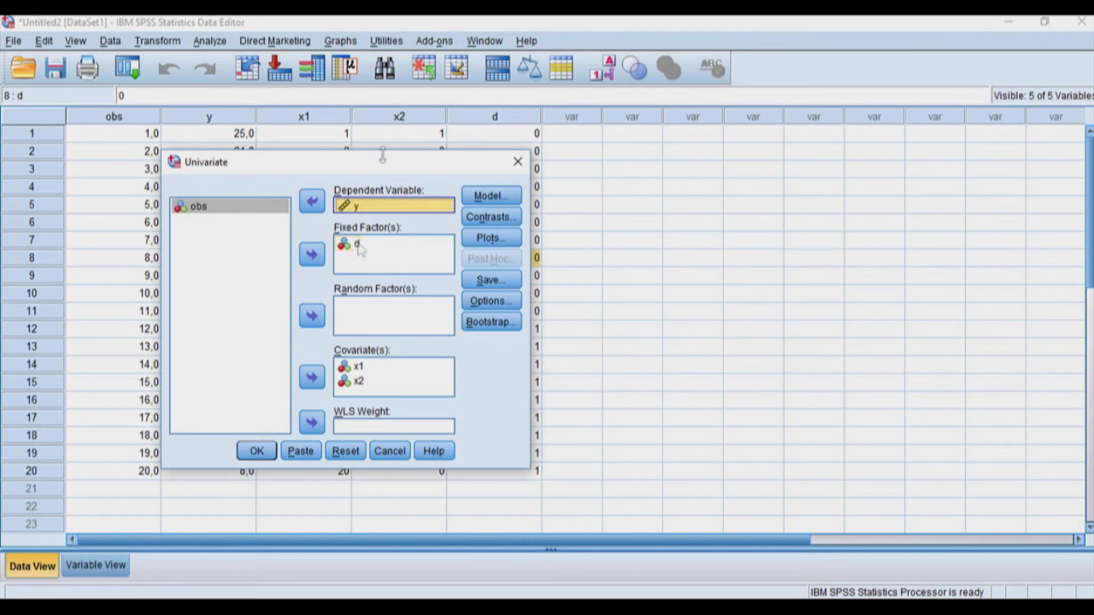
pyautogui.moveTo(380, 169); pyautogui.dragTo(349, 157)
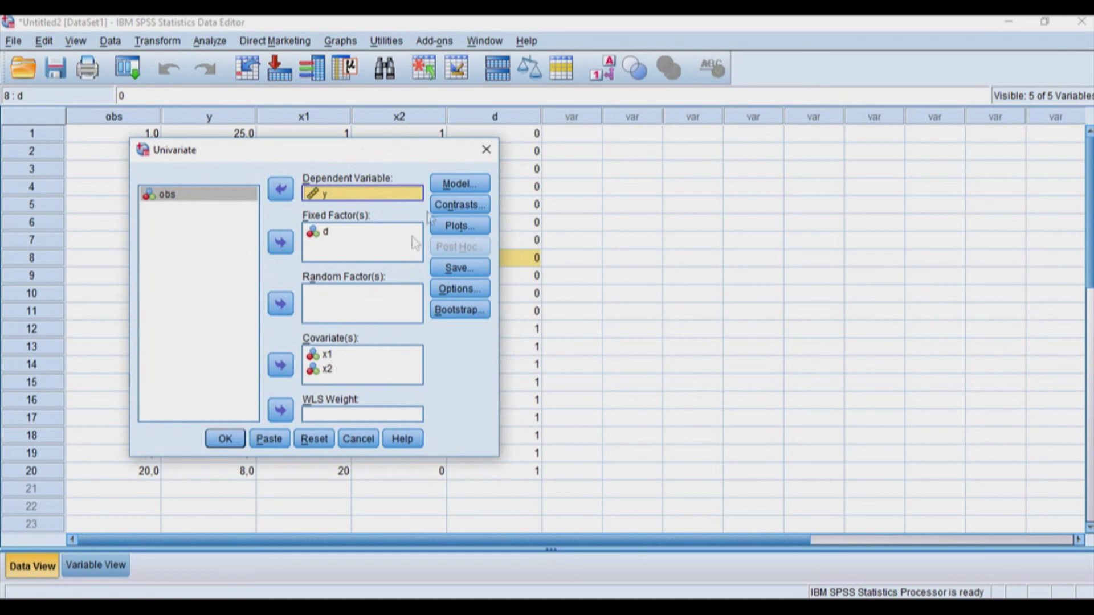
pyautogui.click(456, 185)
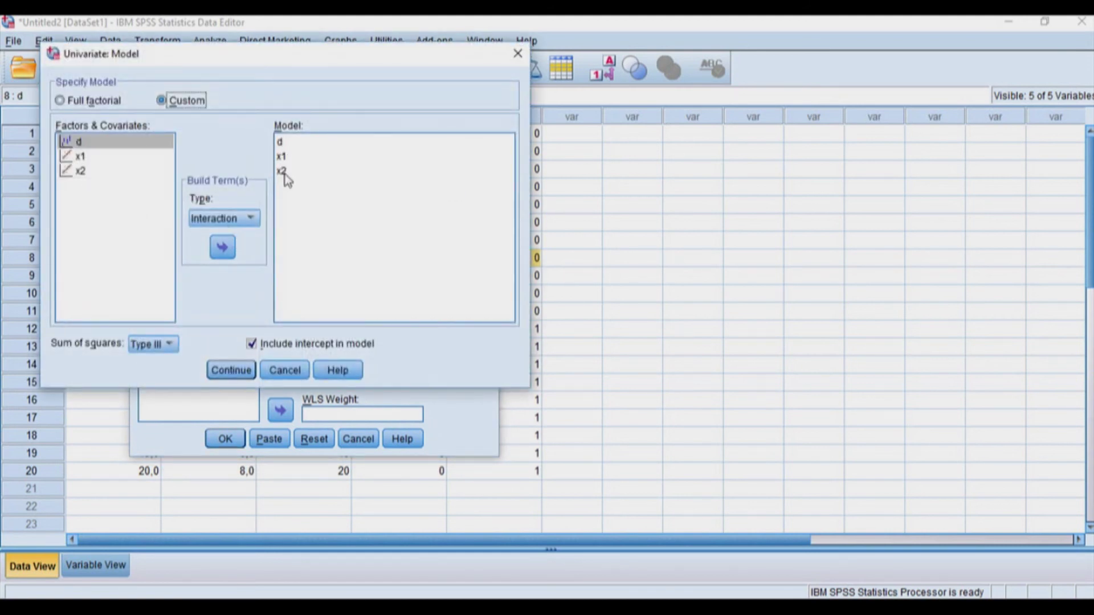
pyautogui.click(230, 370)
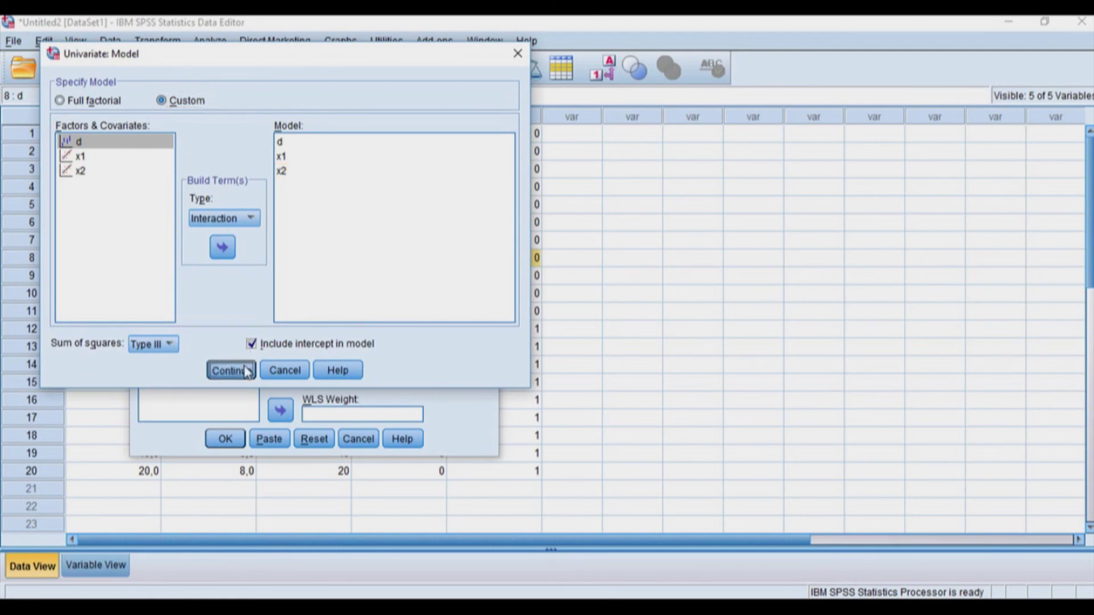
pyautogui.click(269, 439)
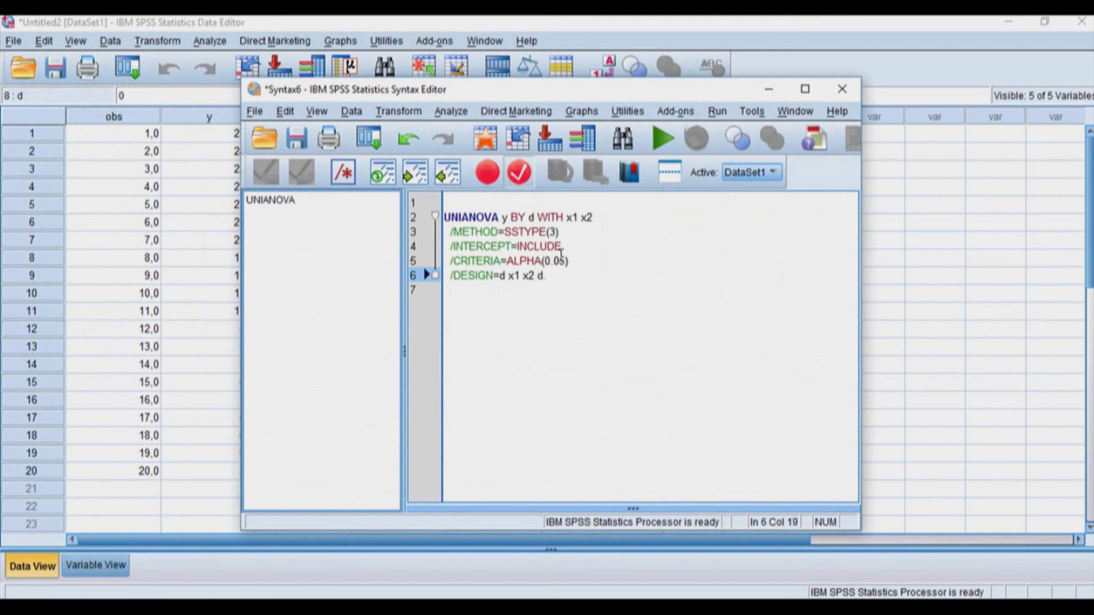
# - Complete /DESIGN as d x1 x2 d*x1 d*x2 and paste /LMATRIX 'Chow Test' d 1 -1; x1*d 1 -1; x2*d 1 -1
pyautogui.write('*x1 d*x2')
pyautogui.press('Return')
pyautogui.write("/LMATRIX 'Chow Test' d 1 -1; x1*d 1 -1 ;x2*d 1 -1.")
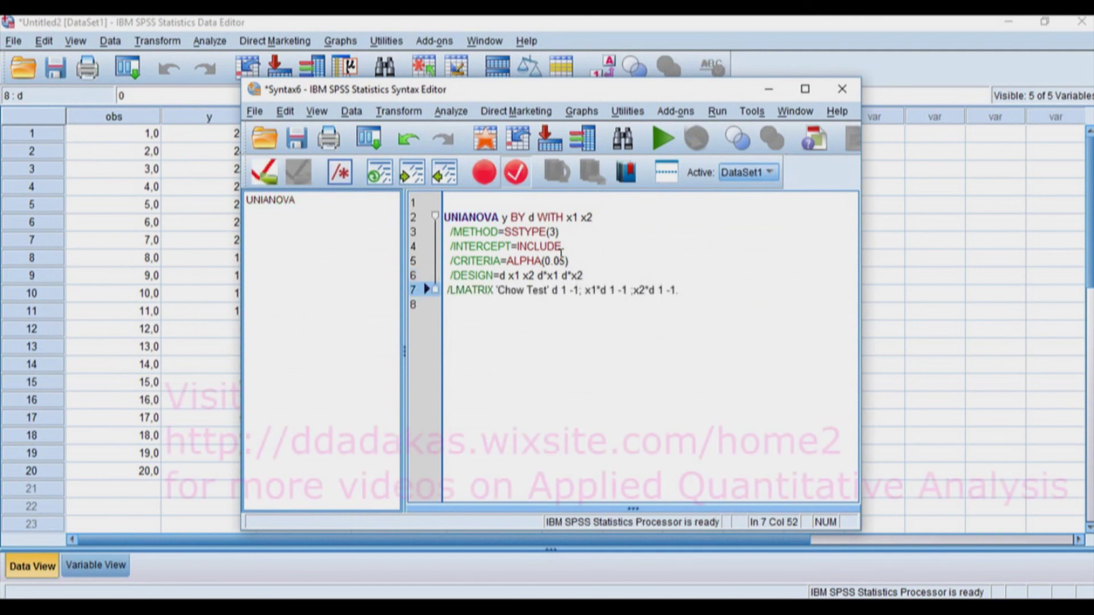